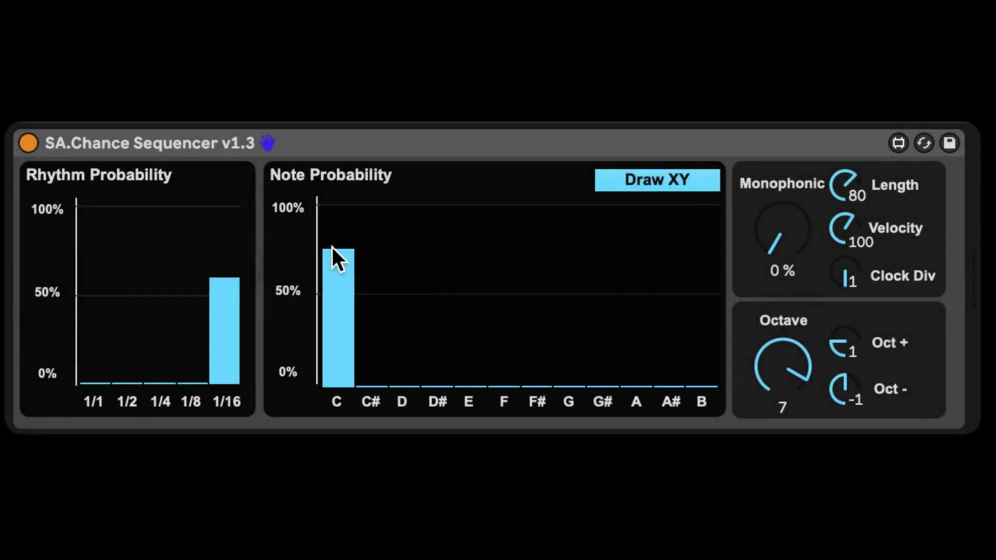
- Draw note probabilities of G about 62%, D# 57%, A# 77% and F 40%
{"action": "left_click_drag", "start_coordinate": [557, 342], "coordinate": [561, 272]}
{"action": "left_click_drag", "start_coordinate": [438, 363], "coordinate": [438, 280]}
{"action": "left_click", "coordinate": [667, 246]}
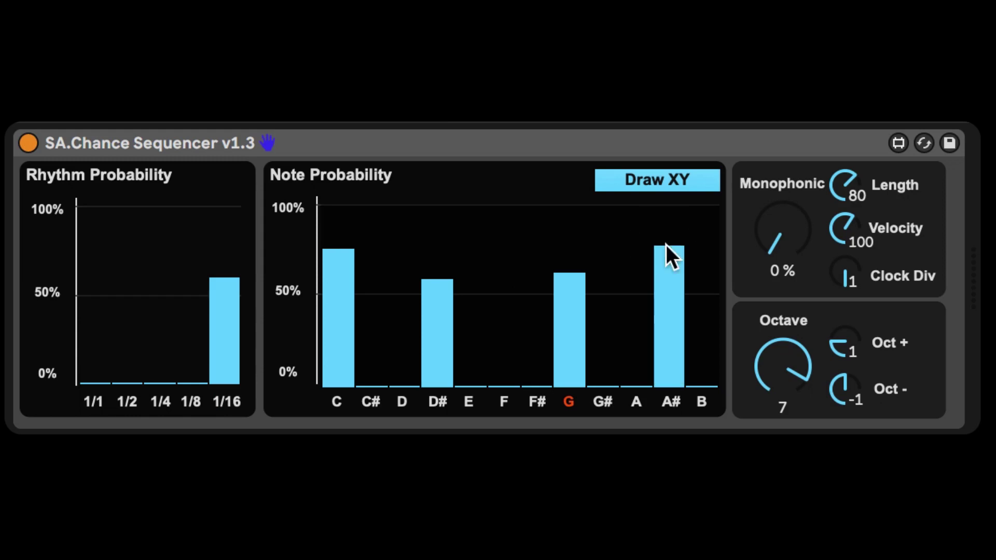
{"action": "left_click", "coordinate": [502, 308]}
- Set rhythm probabilities 1/4 to about 72% and 1/1 to 100%, and make it polyphonic at 81%
{"action": "left_click_drag", "start_coordinate": [153, 316], "coordinate": [153, 253]}
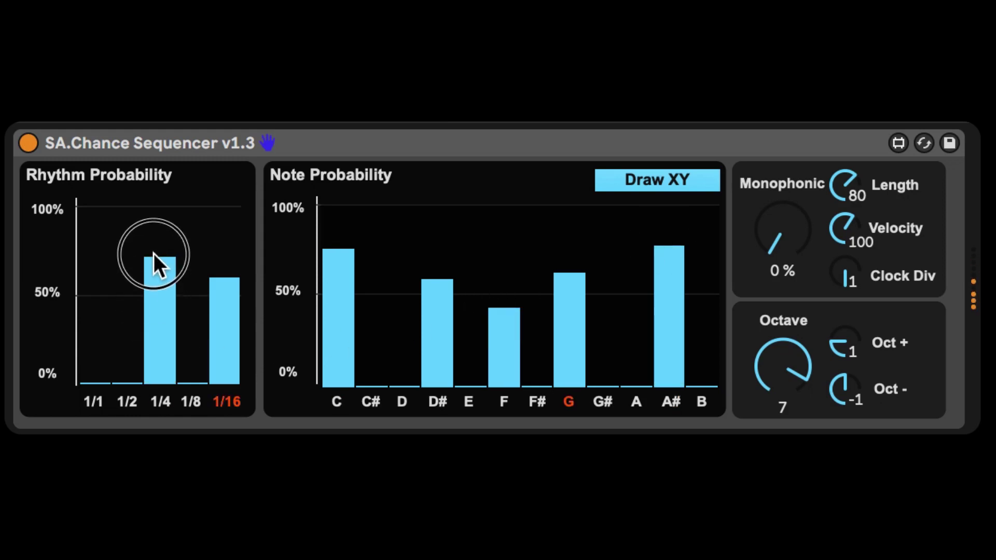
{"action": "left_click_drag", "start_coordinate": [86, 266], "coordinate": [84, 178]}
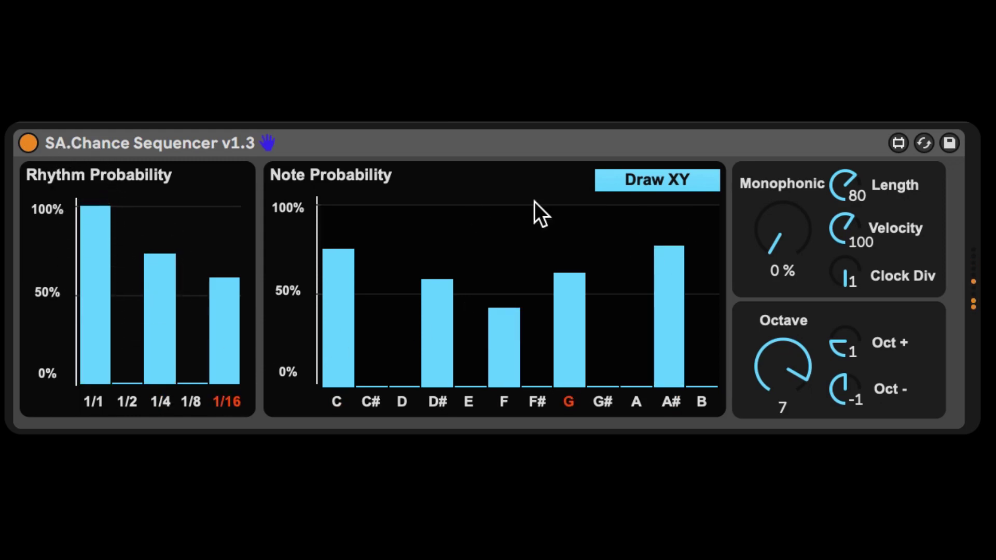
{"action": "left_click_drag", "start_coordinate": [782, 249], "coordinate": [763, 89]}
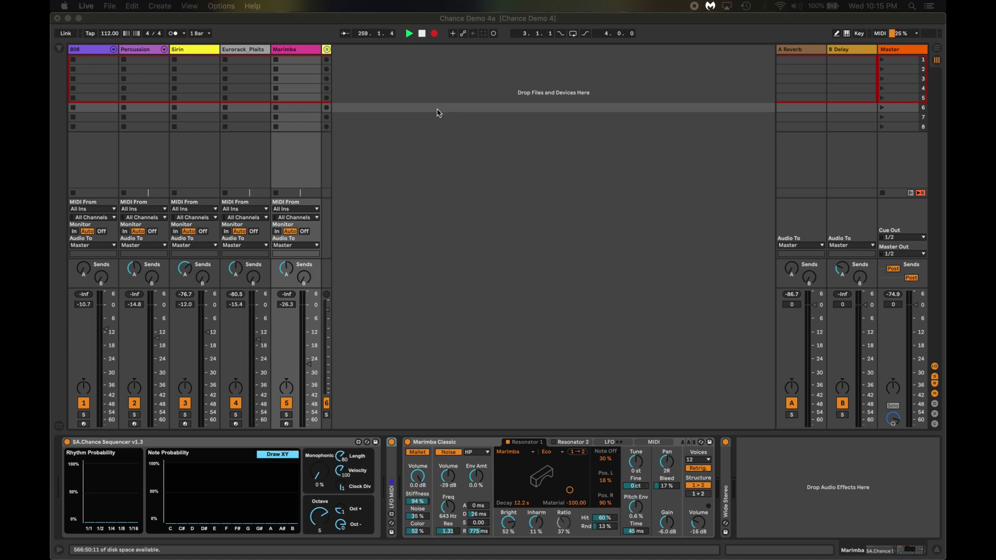
- View the 808, Percussion and Sirin devices, then audition the PERC 3 drum sample twice
{"action": "left_click", "coordinate": [101, 52]}
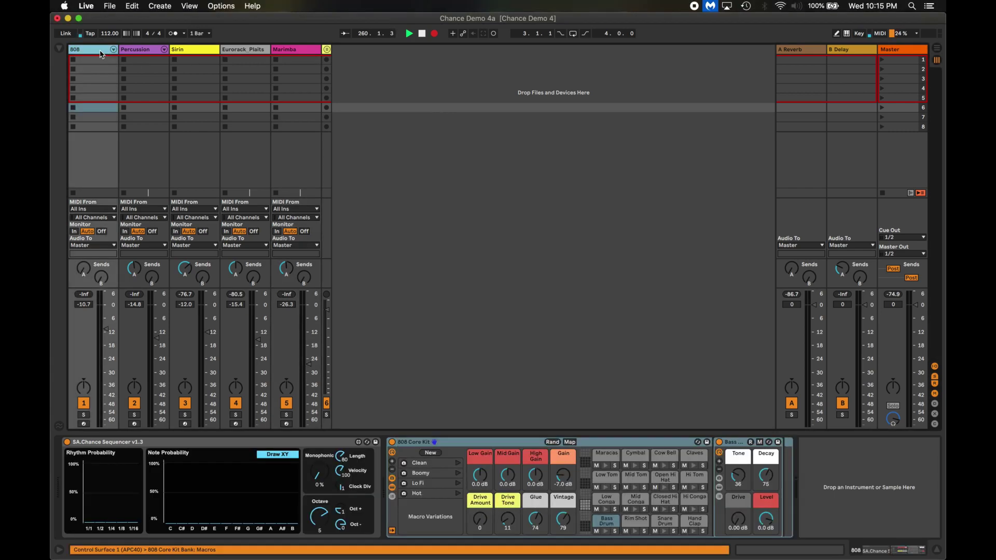
{"action": "left_click", "coordinate": [140, 52]}
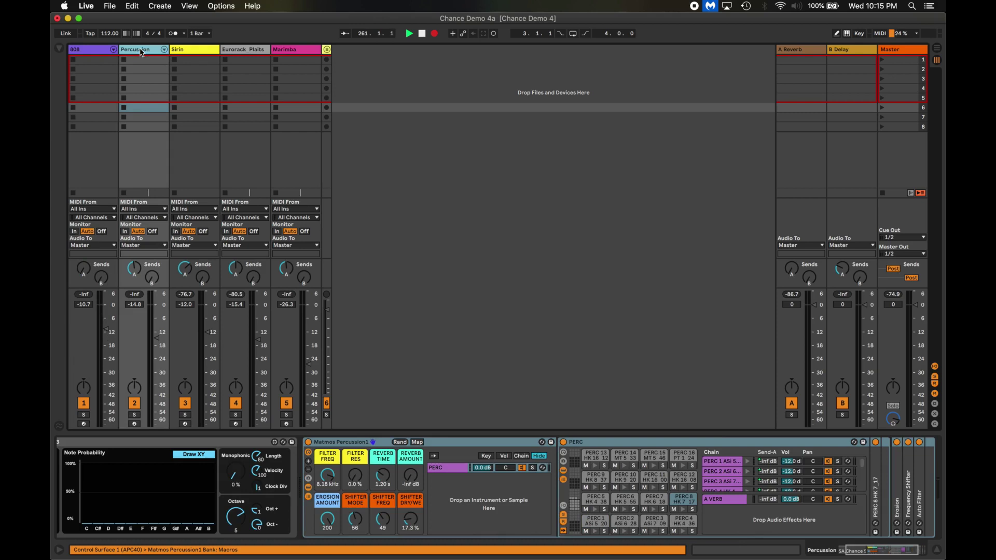
{"action": "left_click", "coordinate": [197, 53]}
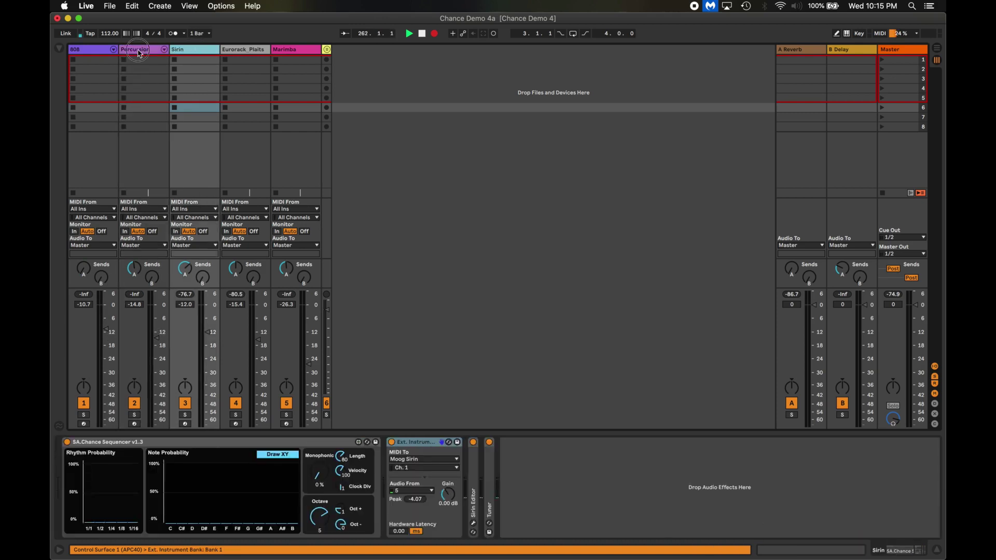
{"action": "key", "text": "Left"}
{"action": "left_click", "coordinate": [595, 532]}
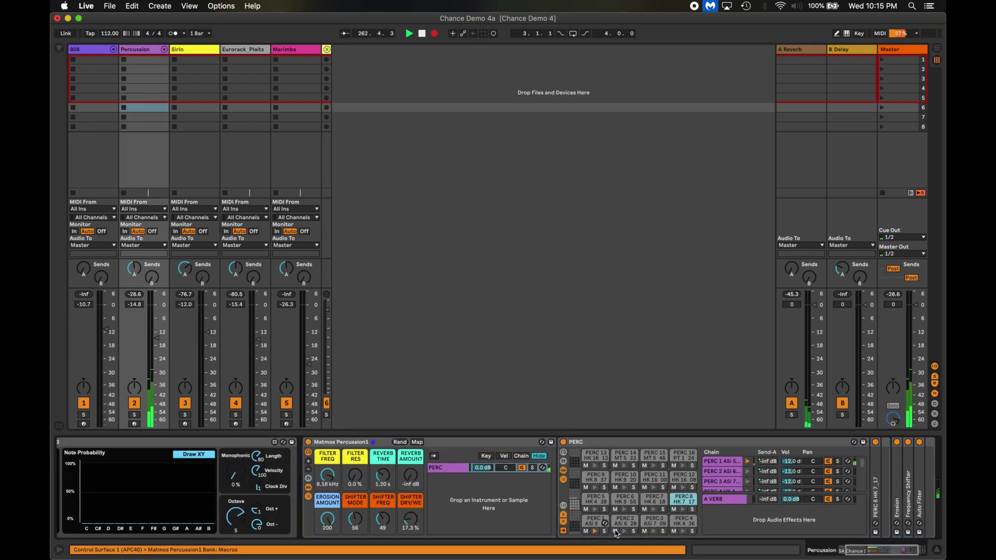
{"action": "left_click", "coordinate": [654, 532]}
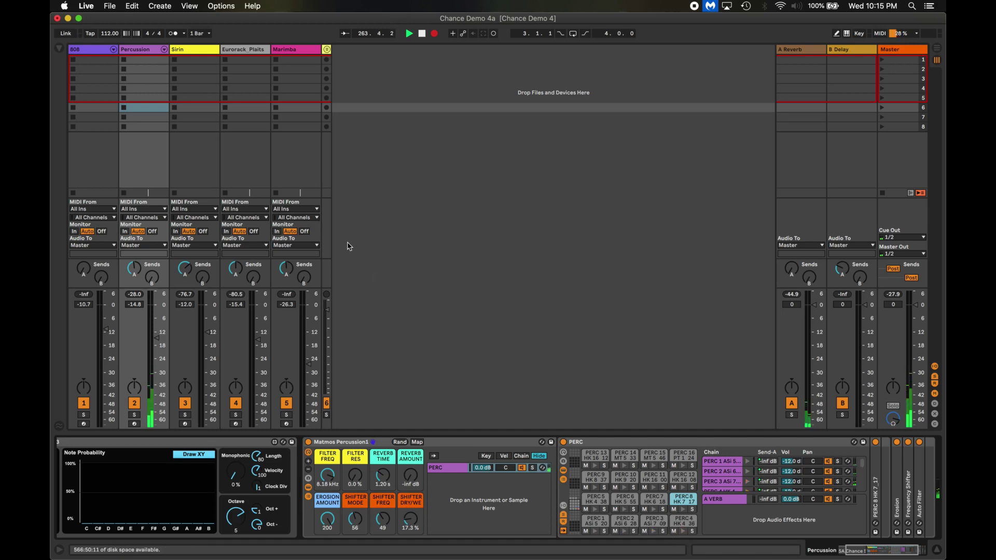
- Browse the Sirin, Eurorack_Plaits and Marimba devices, settling on Eurorack_Plaits
{"action": "left_click", "coordinate": [200, 51]}
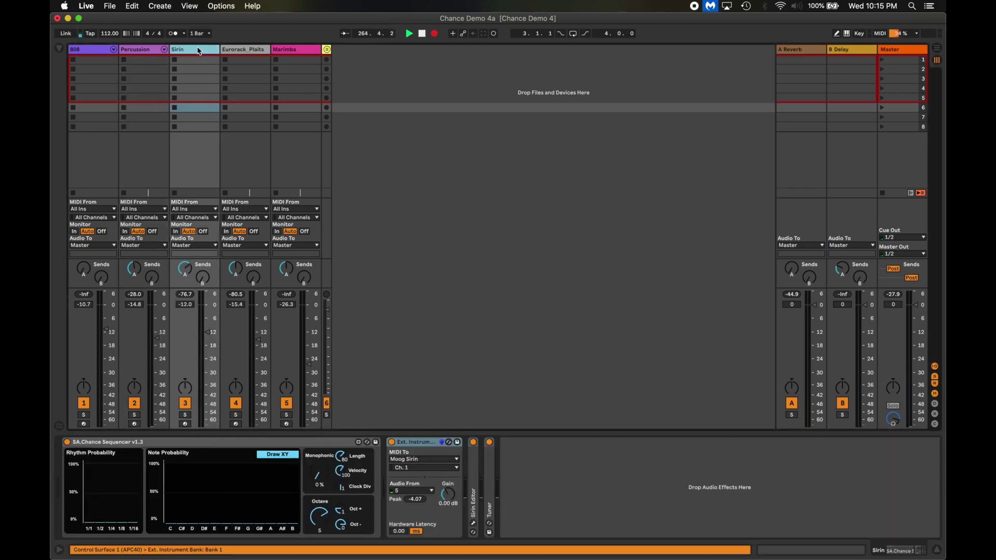
{"action": "left_click", "coordinate": [244, 51]}
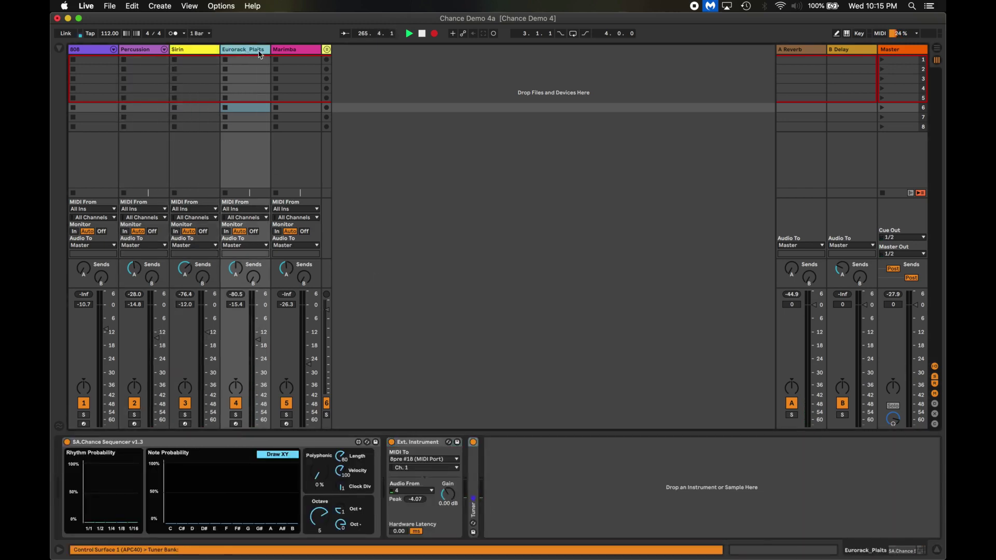
{"action": "left_click", "coordinate": [289, 52]}
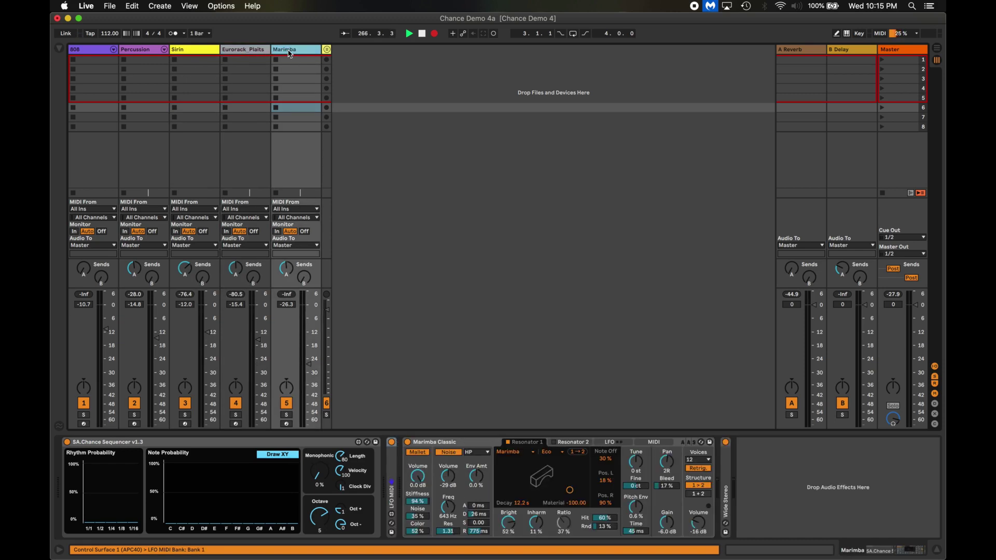
{"action": "left_click", "coordinate": [255, 53]}
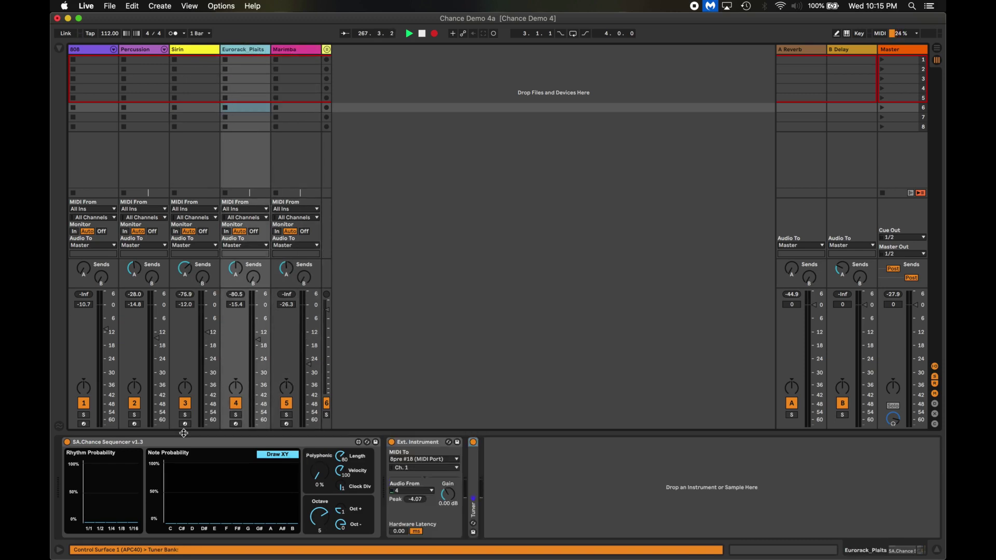
- Set C and 1/16 probabilities to 100% and lower the Octave from 5 to 3
{"action": "left_click_drag", "start_coordinate": [170, 526], "coordinate": [166, 456]}
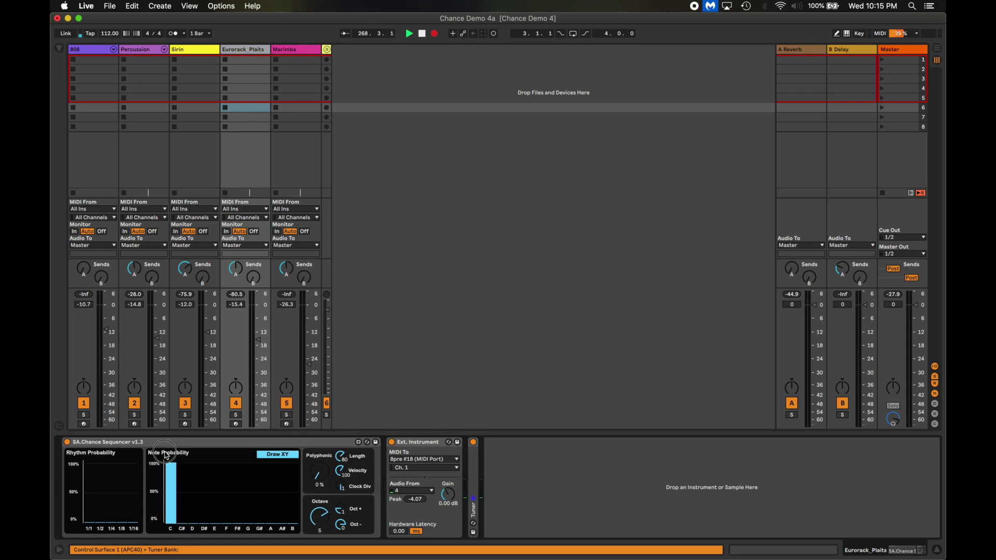
{"action": "left_click_drag", "start_coordinate": [134, 522], "coordinate": [132, 449]}
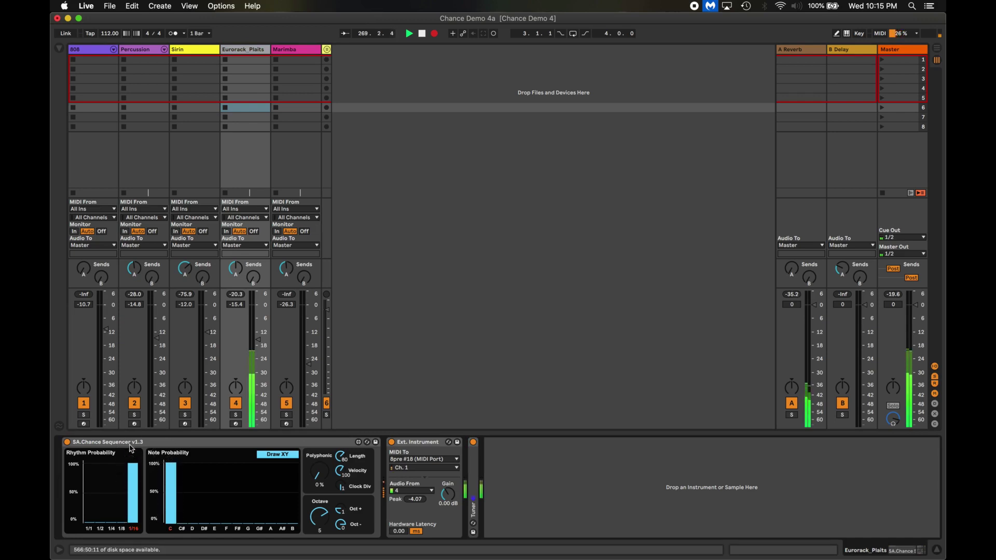
{"action": "left_click_drag", "start_coordinate": [323, 522], "coordinate": [323, 532]}
{"action": "left_click_drag", "start_coordinate": [320, 517], "coordinate": [340, 517]}
- Raise 1/8 rhythm to about 45% and give D# and G small 10% note probabilities
{"action": "left_click_drag", "start_coordinate": [123, 525], "coordinate": [85, 466]}
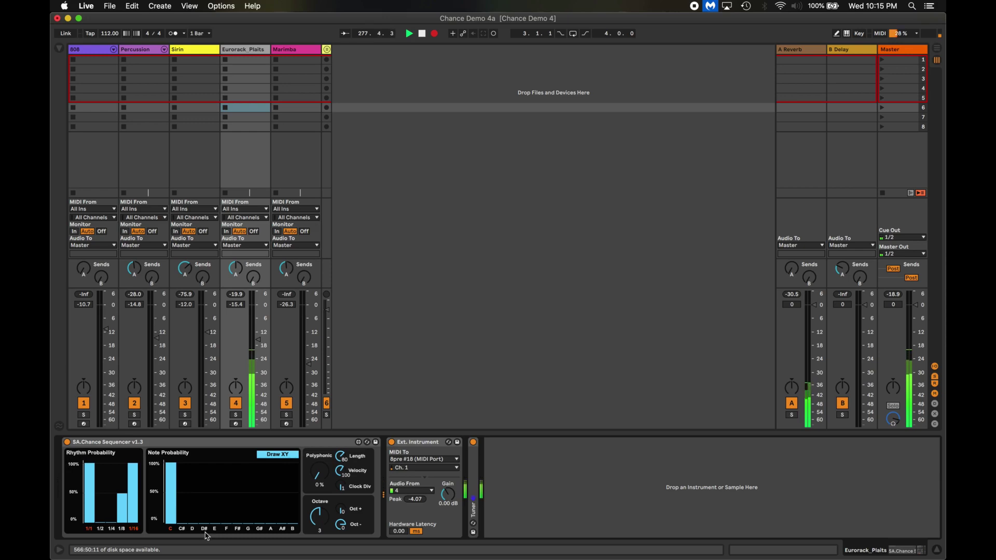
{"action": "left_click_drag", "start_coordinate": [205, 526], "coordinate": [283, 523]}
{"action": "left_click", "coordinate": [282, 525]}
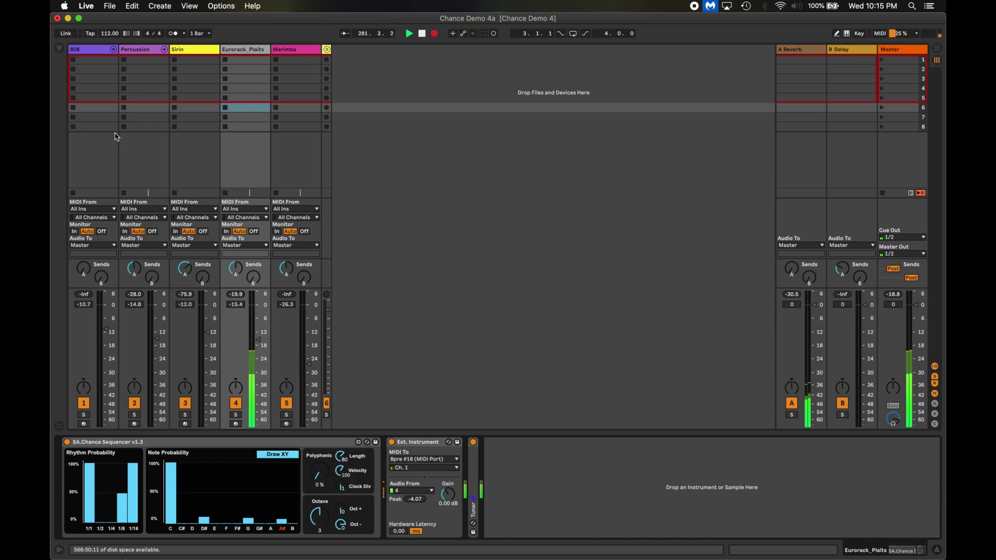
- On the 808 track, set C and 1/4 probabilities to 100% and Octave to 4
{"action": "left_click", "coordinate": [94, 51]}
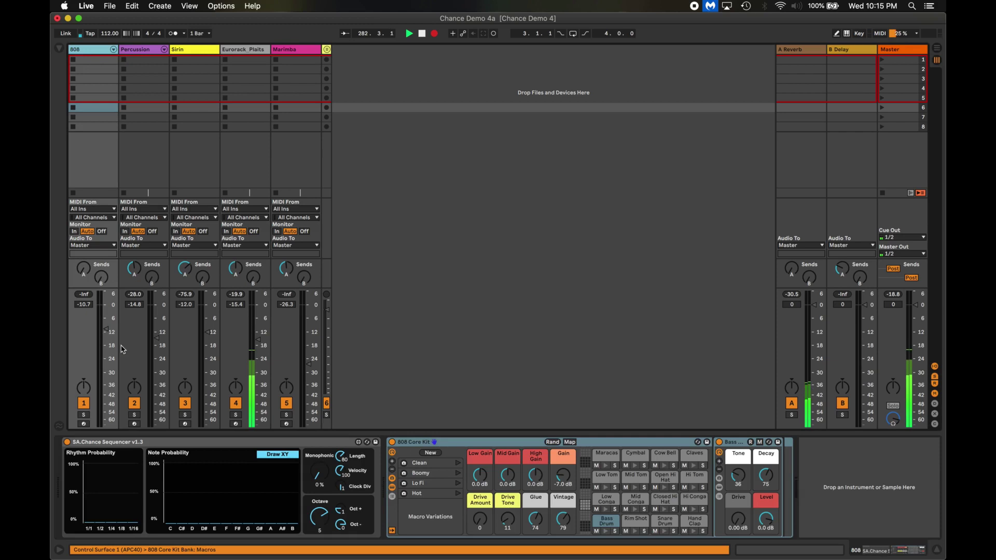
{"action": "left_click_drag", "start_coordinate": [173, 520], "coordinate": [171, 451]}
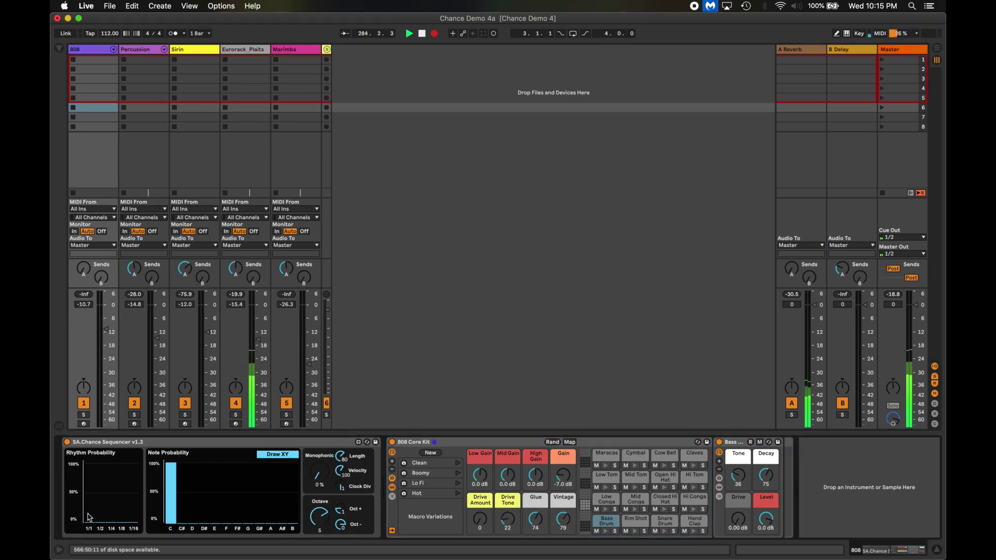
{"action": "left_click_drag", "start_coordinate": [112, 521], "coordinate": [112, 459]}
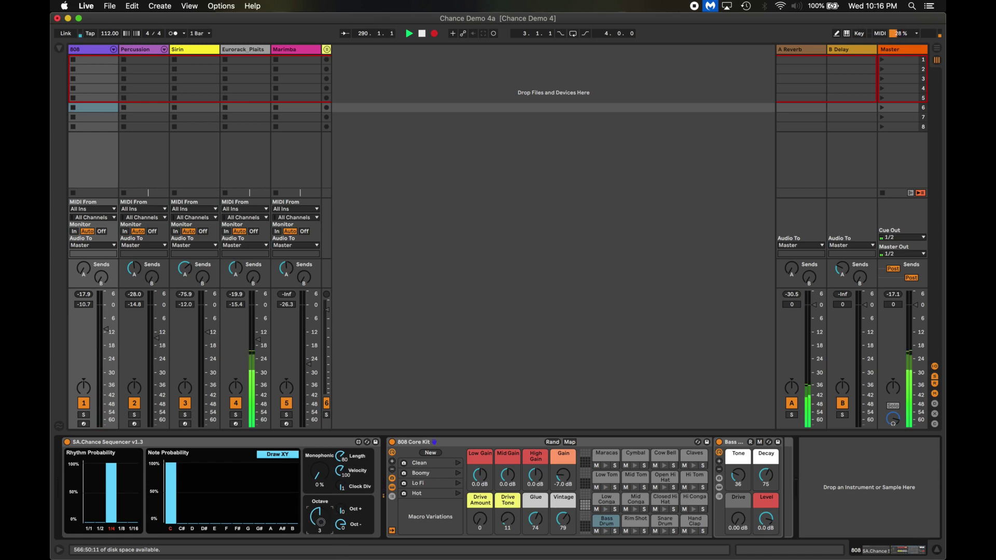
{"action": "left_click_drag", "start_coordinate": [320, 514], "coordinate": [320, 511]}
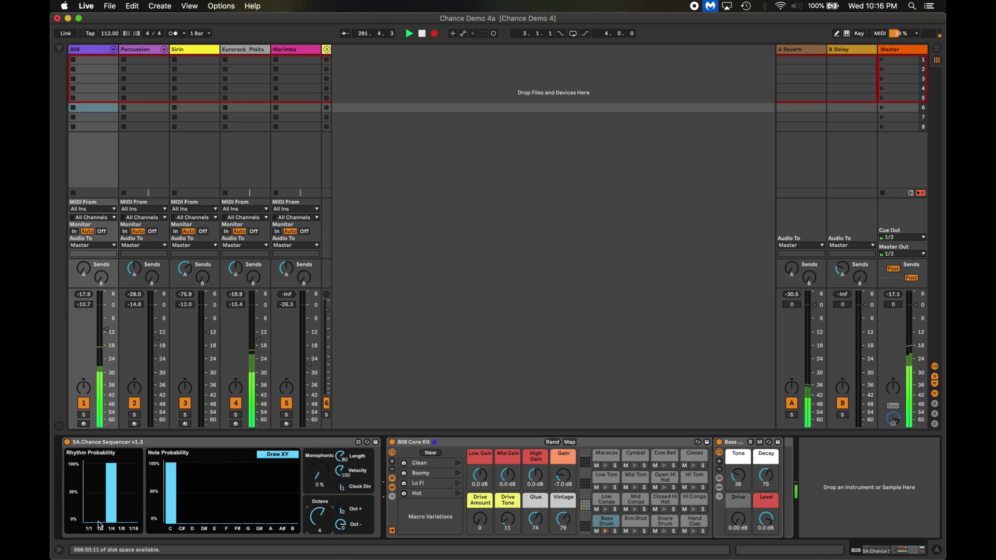
- Raise the 1/2 rhythm probability and drop 1/8 and 1/16 near zero, leaving 1/8 slight
{"action": "mouse_move", "coordinate": [99, 523]}
{"action": "left_mouse_down"}
{"action": "mouse_move", "coordinate": [88, 459]}
{"action": "mouse_move", "coordinate": [106, 463]}
{"action": "left_mouse_up"}
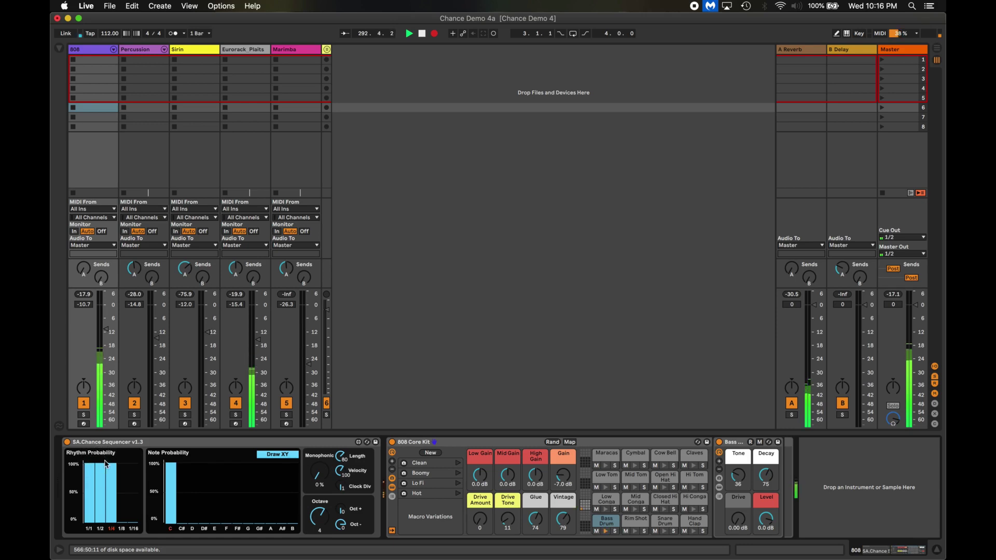
{"action": "left_click", "coordinate": [122, 521]}
{"action": "left_click_drag", "start_coordinate": [122, 521], "coordinate": [133, 522]}
{"action": "left_click", "coordinate": [125, 524]}
- On Percussion, draw a rhythm ramp rising to 1/16 and note bars across all twelve notes
{"action": "left_click", "coordinate": [145, 55]}
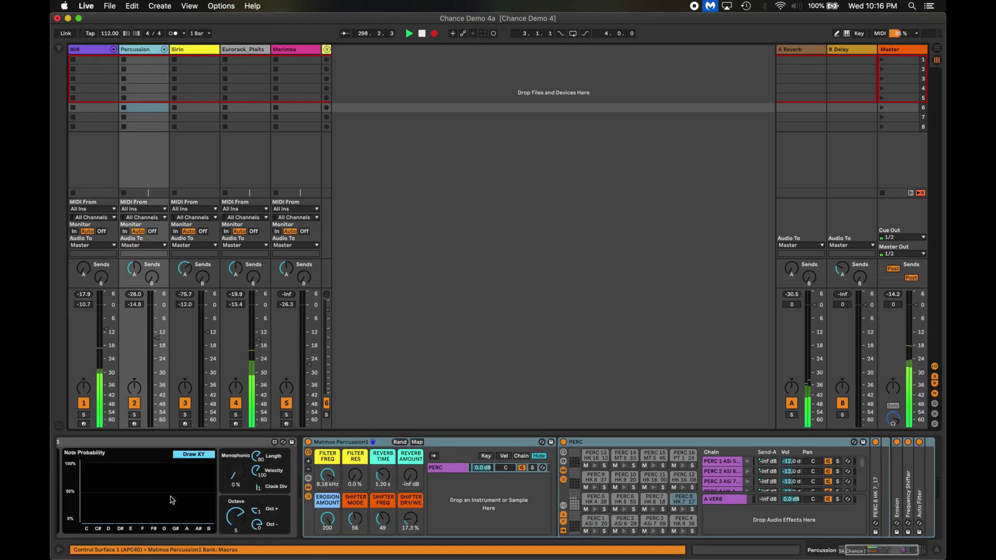
{"action": "scroll", "coordinate": [166, 520], "scroll_direction": "left", "scroll_amount": 3}
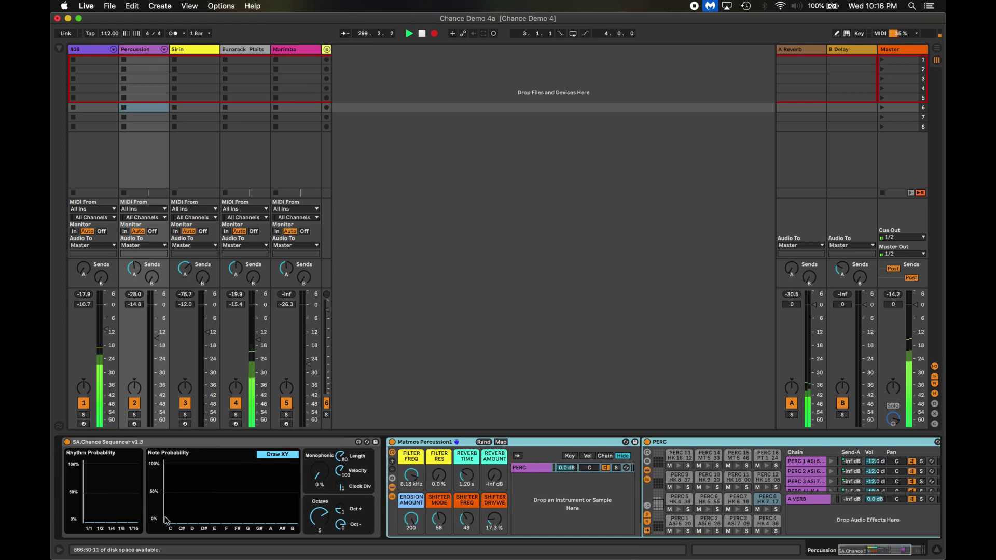
{"action": "left_click_drag", "start_coordinate": [102, 521], "coordinate": [156, 459]}
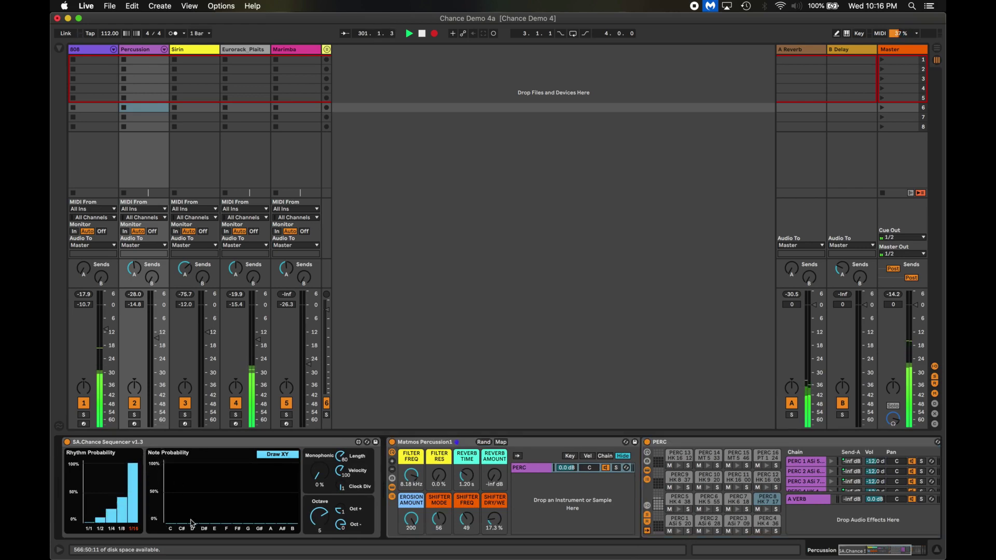
{"action": "mouse_move", "coordinate": [171, 527]}
{"action": "left_mouse_down"}
{"action": "mouse_move", "coordinate": [173, 497]}
{"action": "mouse_move", "coordinate": [193, 508]}
{"action": "mouse_move", "coordinate": [215, 494]}
{"action": "mouse_move", "coordinate": [248, 521]}
{"action": "mouse_move", "coordinate": [259, 488]}
{"action": "mouse_move", "coordinate": [281, 513]}
{"action": "mouse_move", "coordinate": [294, 493]}
{"action": "left_mouse_up"}
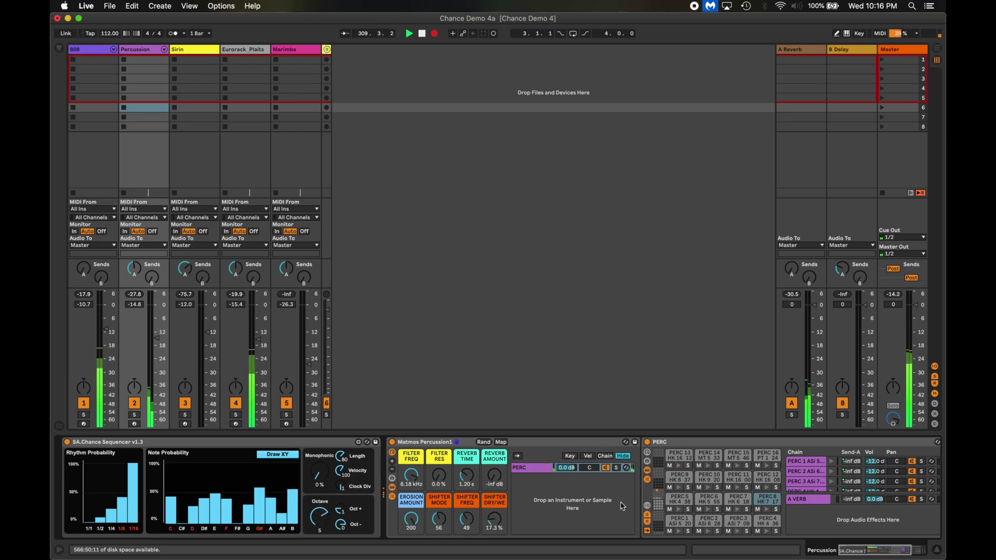
- Set the Percussion sequencer's Octave to 4 and make it polyphonic at about 63%
{"action": "left_click", "coordinate": [321, 519]}
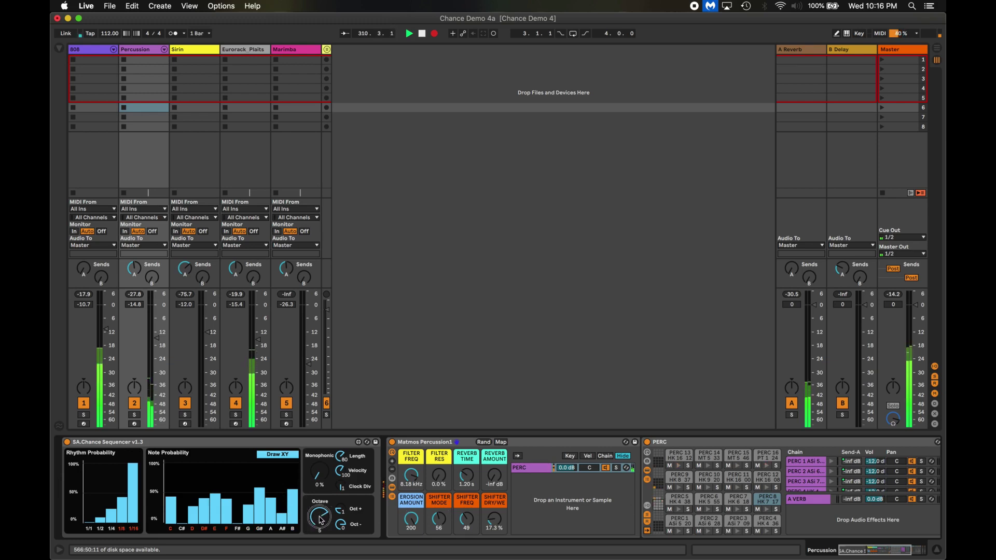
{"action": "left_click_drag", "start_coordinate": [320, 520], "coordinate": [320, 534]}
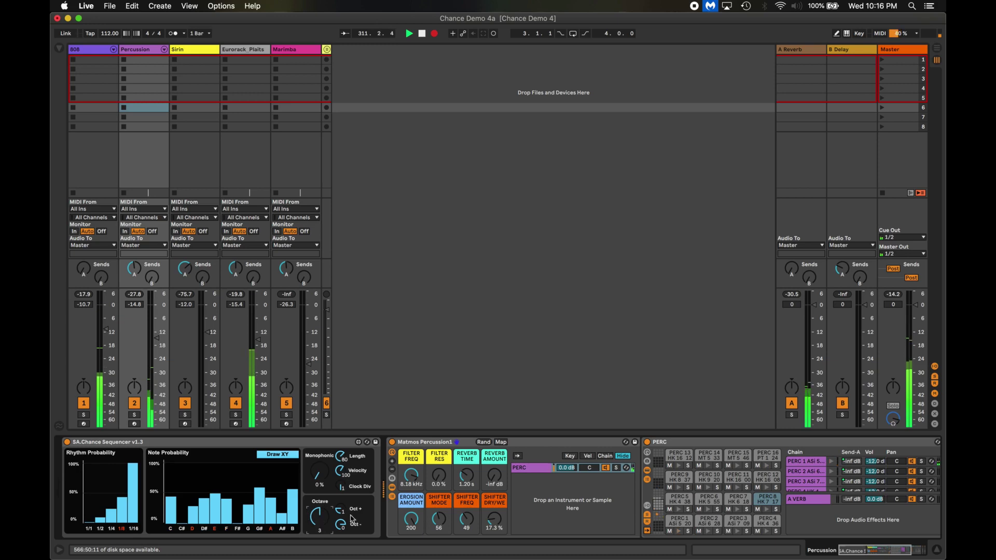
{"action": "left_click", "coordinate": [340, 512]}
{"action": "left_click", "coordinate": [323, 520]}
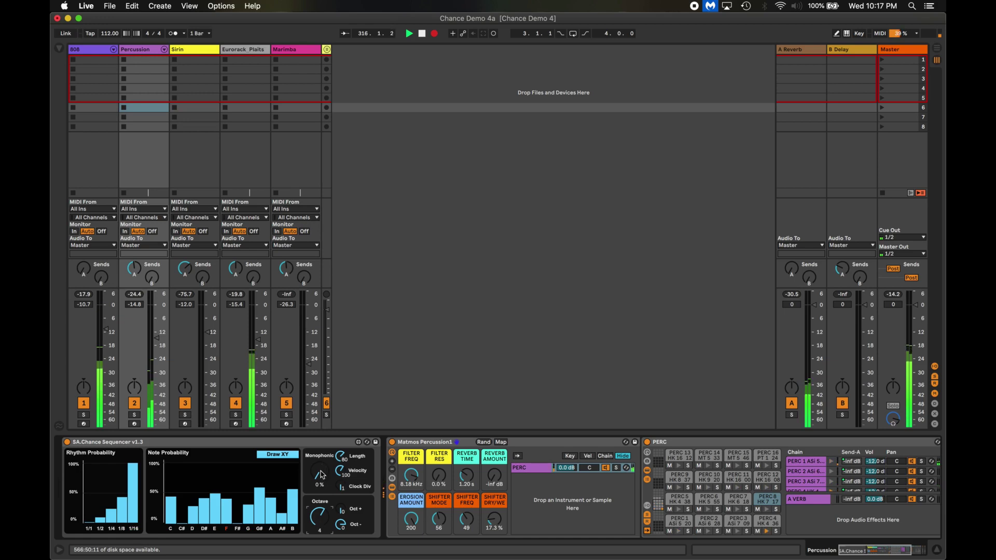
{"action": "left_click_drag", "start_coordinate": [320, 479], "coordinate": [311, 435]}
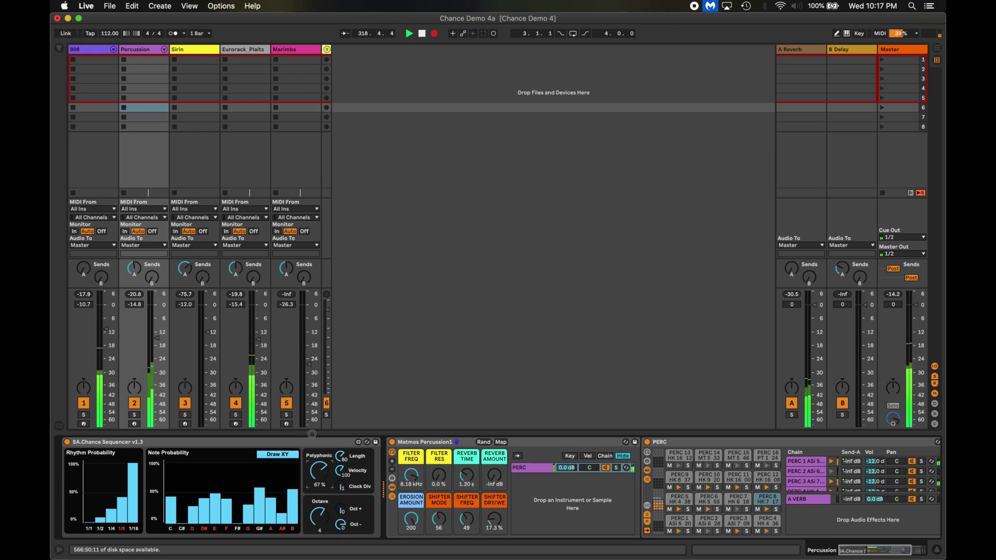
{"action": "left_click_drag", "start_coordinate": [312, 428], "coordinate": [309, 434]}
- On Marimba, set 1/1 rhythm to 100%, 1/2 low, and draw note bars led by D# and A#
{"action": "left_click", "coordinate": [293, 51]}
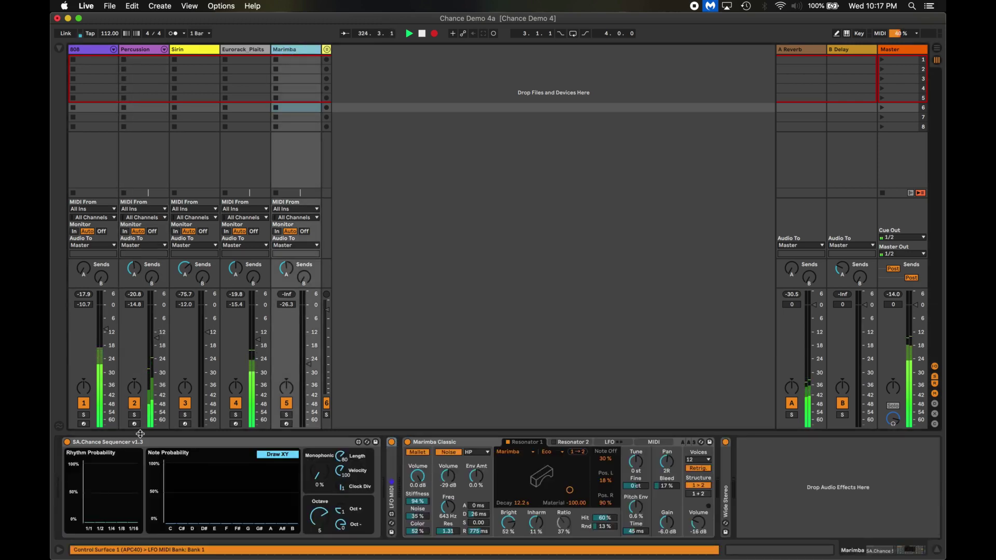
{"action": "mouse_move", "coordinate": [87, 519]}
{"action": "left_mouse_down"}
{"action": "mouse_move", "coordinate": [88, 451]}
{"action": "mouse_move", "coordinate": [91, 485]}
{"action": "left_mouse_up"}
{"action": "mouse_move", "coordinate": [100, 521]}
{"action": "left_mouse_down"}
{"action": "mouse_move", "coordinate": [101, 499]}
{"action": "mouse_move", "coordinate": [103, 513]}
{"action": "mouse_move", "coordinate": [123, 506]}
{"action": "mouse_move", "coordinate": [133, 524]}
{"action": "mouse_move", "coordinate": [173, 506]}
{"action": "mouse_move", "coordinate": [173, 490]}
{"action": "mouse_move", "coordinate": [173, 502]}
{"action": "mouse_move", "coordinate": [205, 511]}
{"action": "mouse_move", "coordinate": [208, 485]}
{"action": "mouse_move", "coordinate": [231, 509]}
{"action": "mouse_move", "coordinate": [252, 490]}
{"action": "mouse_move", "coordinate": [272, 511]}
{"action": "mouse_move", "coordinate": [273, 490]}
{"action": "mouse_move", "coordinate": [283, 493]}
{"action": "mouse_move", "coordinate": [283, 507]}
{"action": "left_mouse_up"}
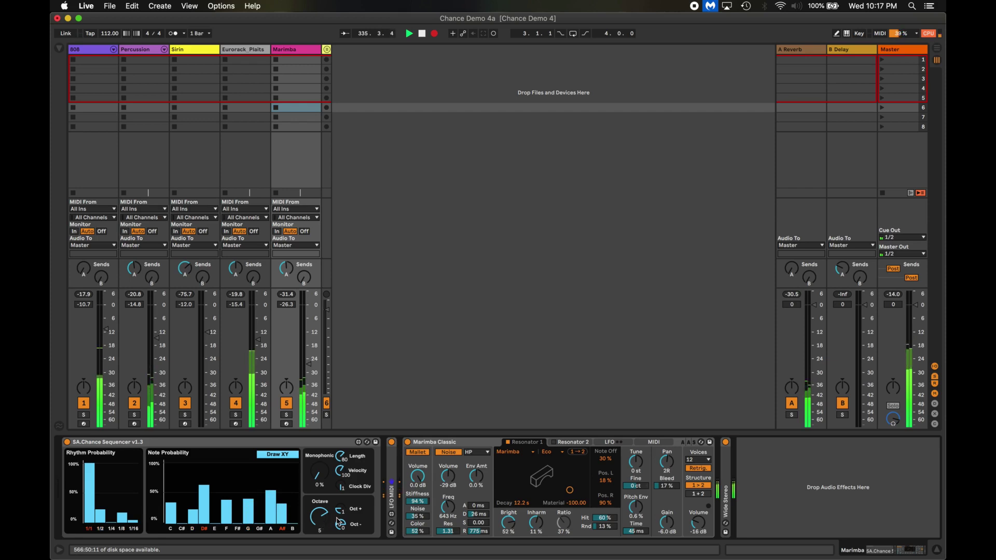
- Set Marimba's sequencer Octave to 6, Oct- to -1, and polyphony to about 91%
{"action": "left_click_drag", "start_coordinate": [320, 520], "coordinate": [318, 506]}
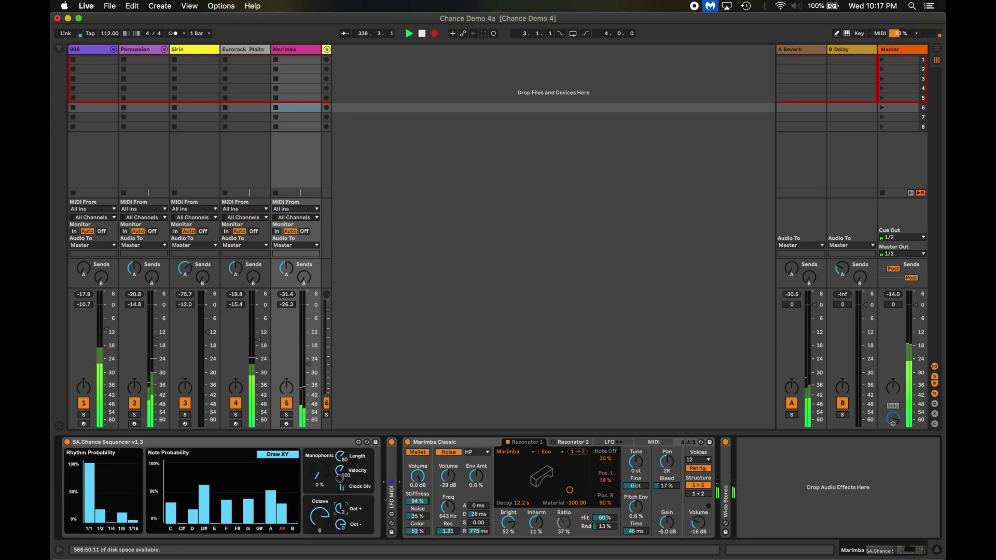
{"action": "left_click_drag", "start_coordinate": [340, 521], "coordinate": [336, 553]}
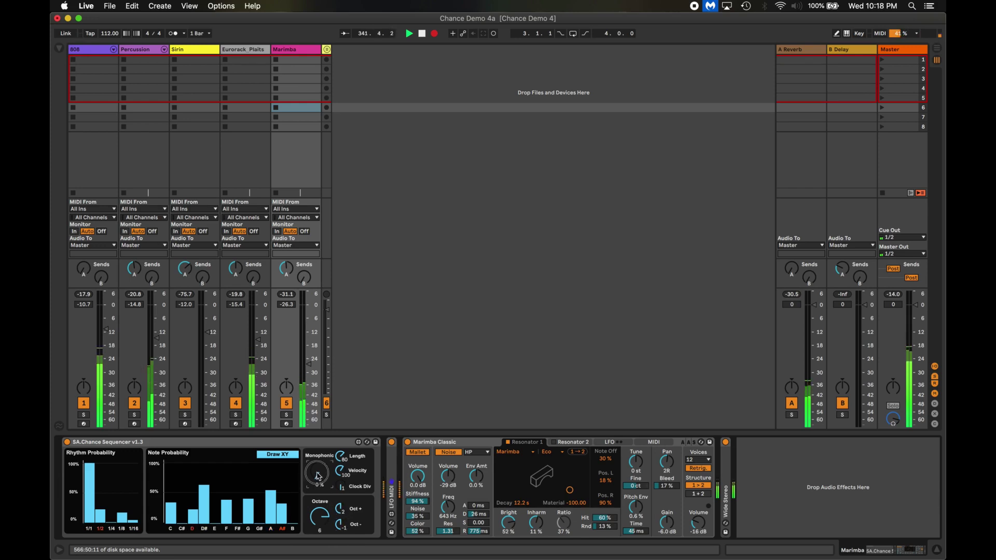
{"action": "left_click_drag", "start_coordinate": [317, 476], "coordinate": [313, 421]}
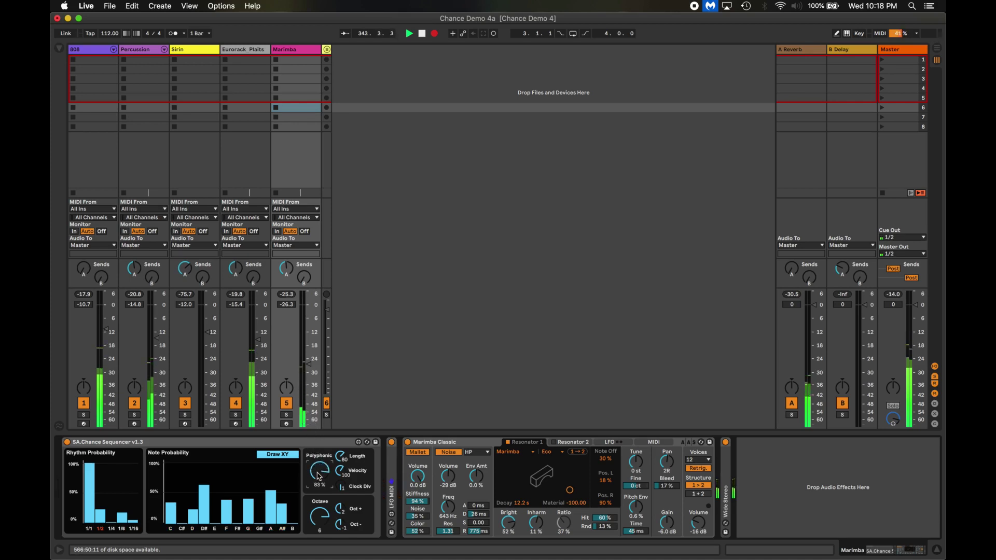
{"action": "left_click_drag", "start_coordinate": [319, 476], "coordinate": [319, 472]}
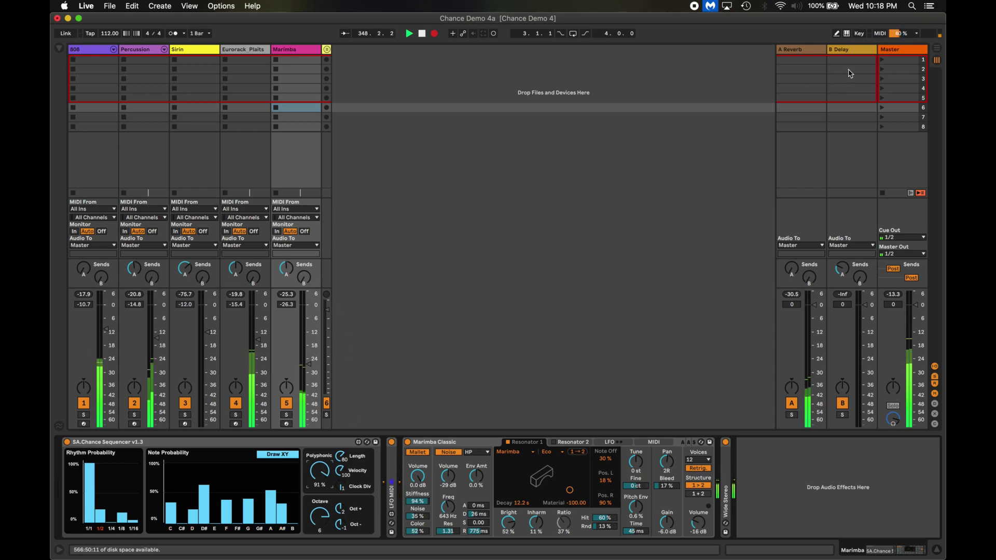
- Raise Marimba's Send B to about -15.2 dB and increase the Buckets Delay drift
{"action": "left_click", "coordinate": [849, 50]}
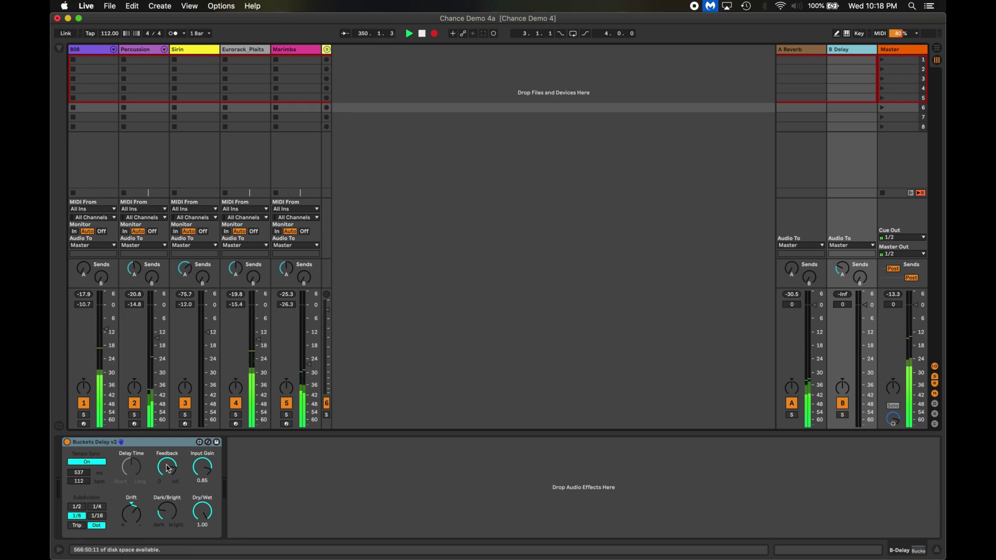
{"action": "left_click", "coordinate": [306, 50]}
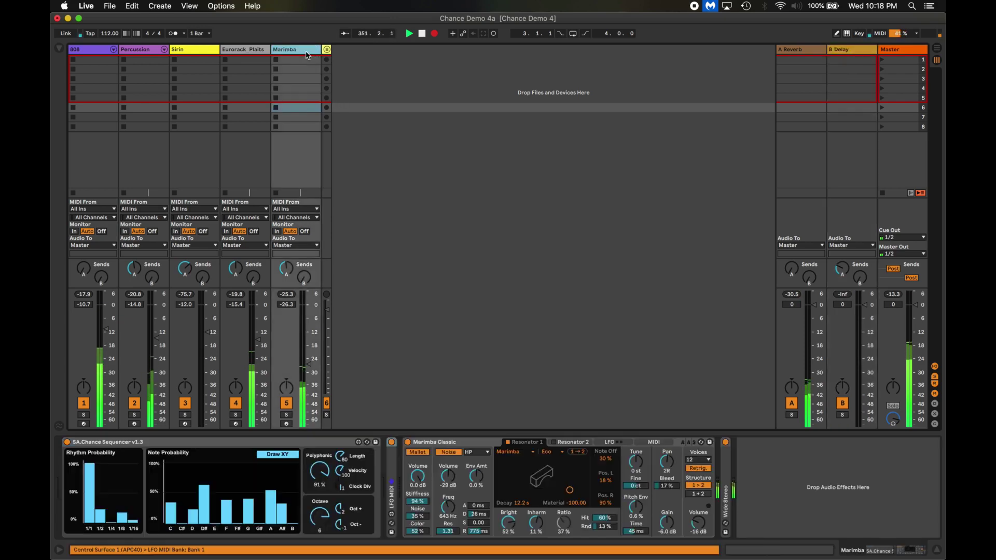
{"action": "left_click", "coordinate": [304, 279]}
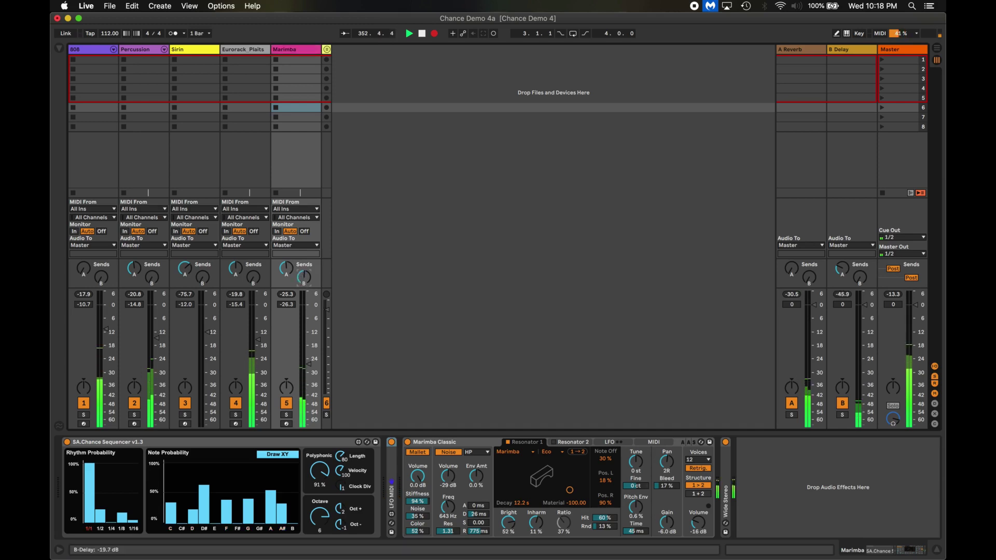
{"action": "left_click", "coordinate": [861, 49]}
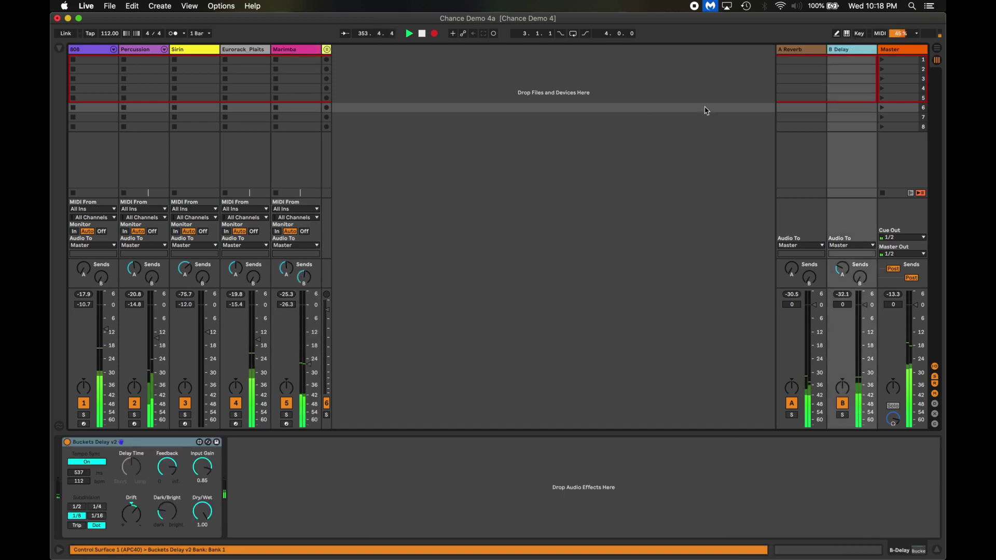
{"action": "left_click", "coordinate": [132, 513]}
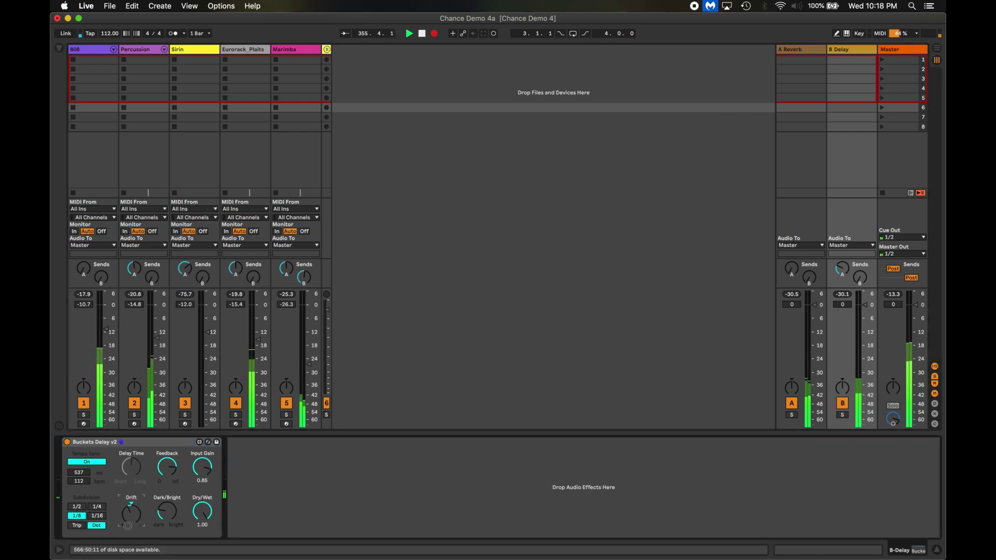
{"action": "left_click_drag", "start_coordinate": [125, 516], "coordinate": [124, 511]}
{"action": "left_click", "coordinate": [170, 469]}
{"action": "left_click", "coordinate": [304, 278]}
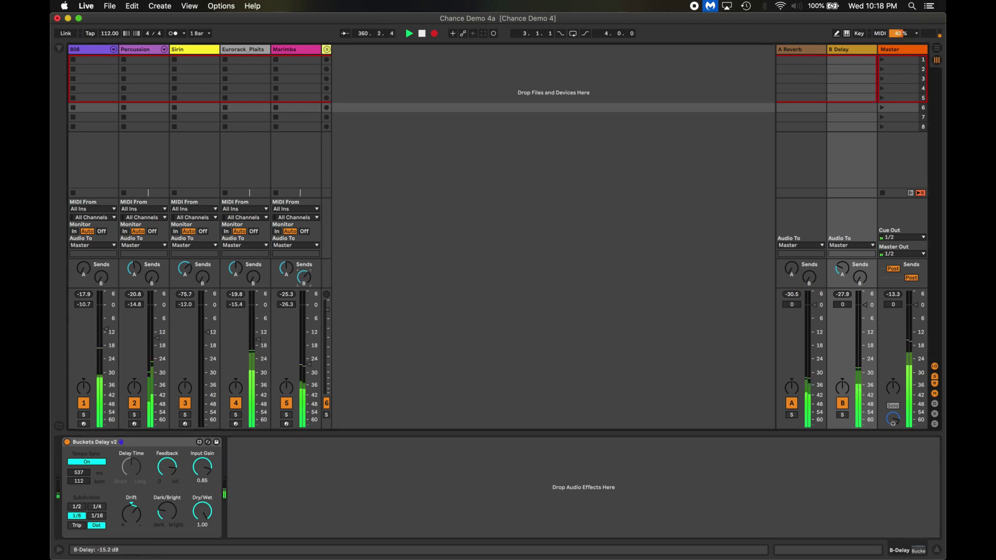
{"action": "left_click", "coordinate": [298, 276]}
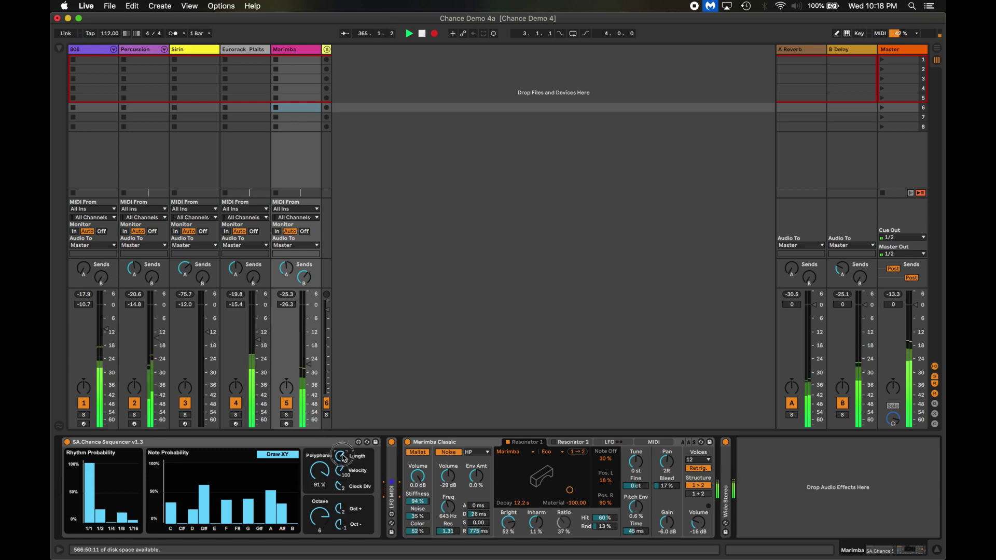
- Turn up the sequencer's Length dial and lower Marimba's Send B to -19.0 dB
{"action": "left_click_drag", "start_coordinate": [341, 457], "coordinate": [342, 443]}
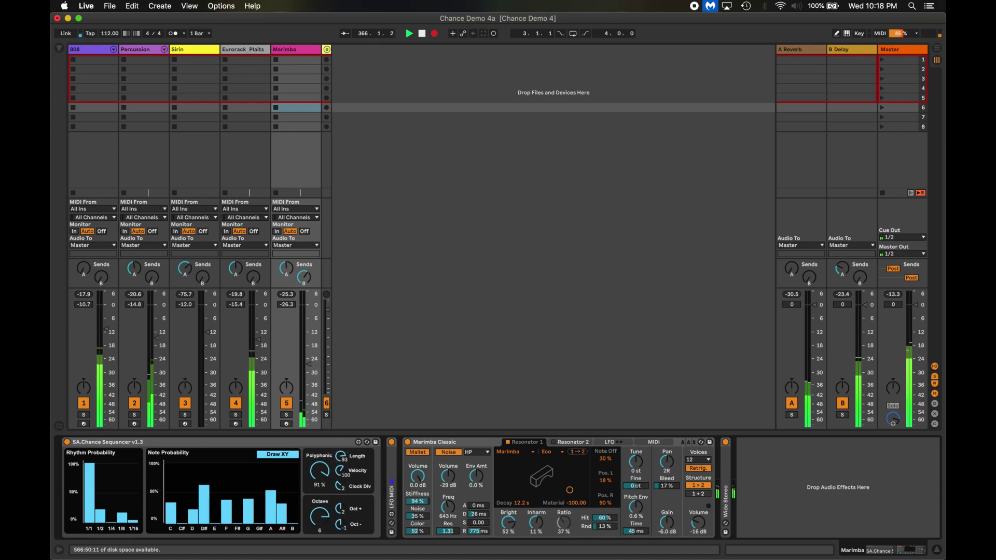
{"action": "left_click_drag", "start_coordinate": [304, 277], "coordinate": [304, 279]}
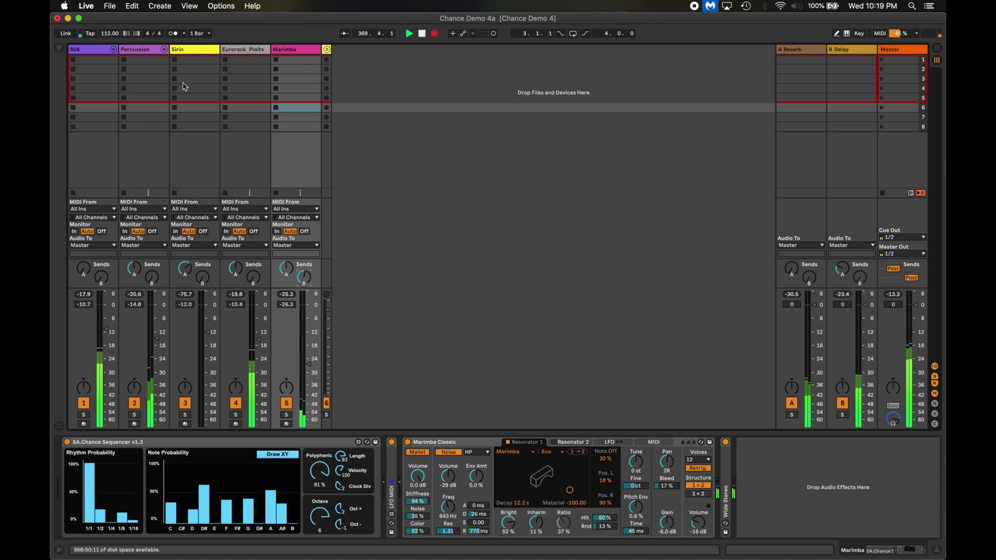
- On Sirin's sequencer, draw rhythm probabilities at 1/4, 1/8 and 1/16 and give note C about 35%
{"action": "left_click", "coordinate": [200, 52]}
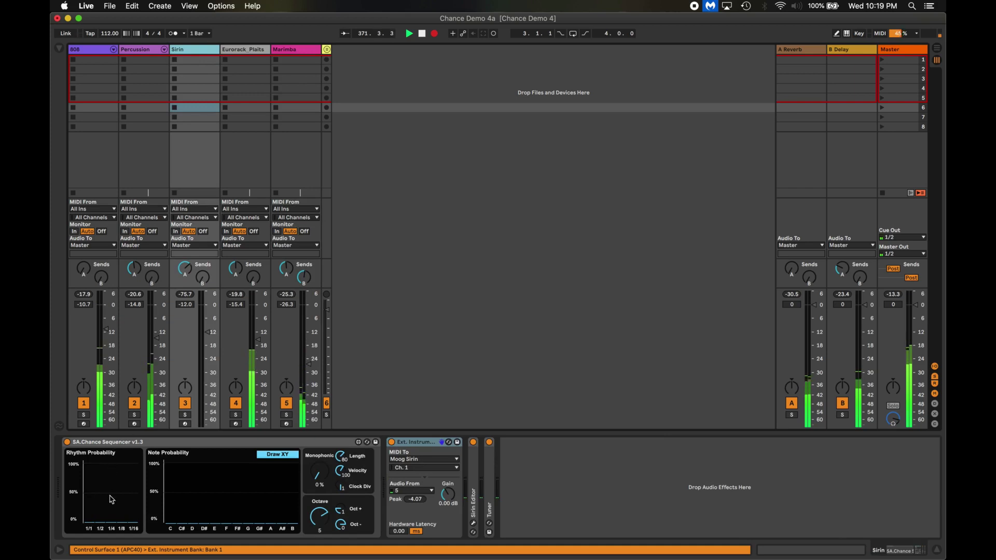
{"action": "left_click_drag", "start_coordinate": [111, 499], "coordinate": [139, 489]}
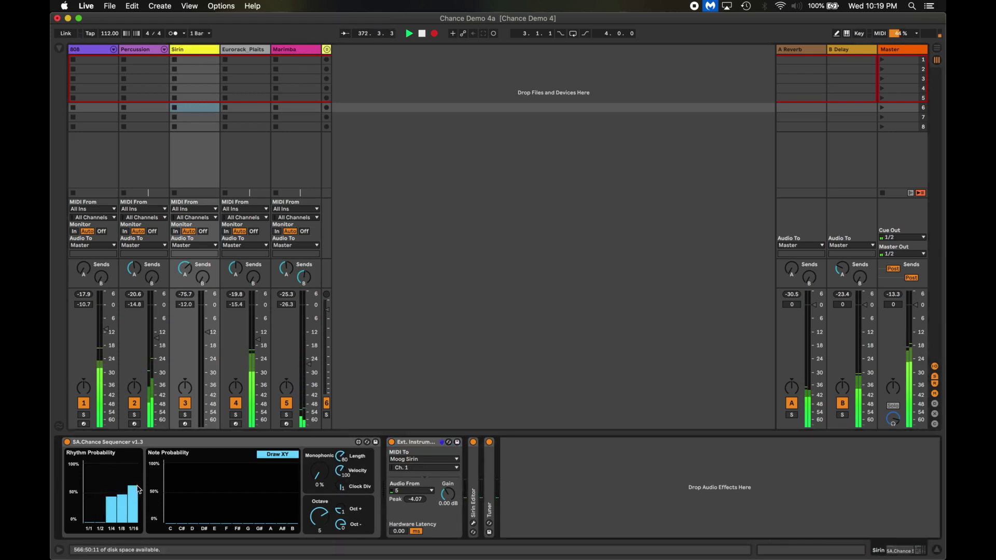
{"action": "mouse_move", "coordinate": [166, 520]}
{"action": "left_mouse_down"}
{"action": "mouse_move", "coordinate": [170, 498]}
{"action": "mouse_move", "coordinate": [204, 509]}
{"action": "mouse_move", "coordinate": [208, 493]}
{"action": "mouse_move", "coordinate": [227, 488]}
{"action": "mouse_move", "coordinate": [251, 510]}
{"action": "mouse_move", "coordinate": [273, 481]}
{"action": "left_mouse_up"}
- Add A# at about 45%, raise Sirin's octave from 5 to 7, and nudge Percussion's delay send up
{"action": "left_click", "coordinate": [280, 497]}
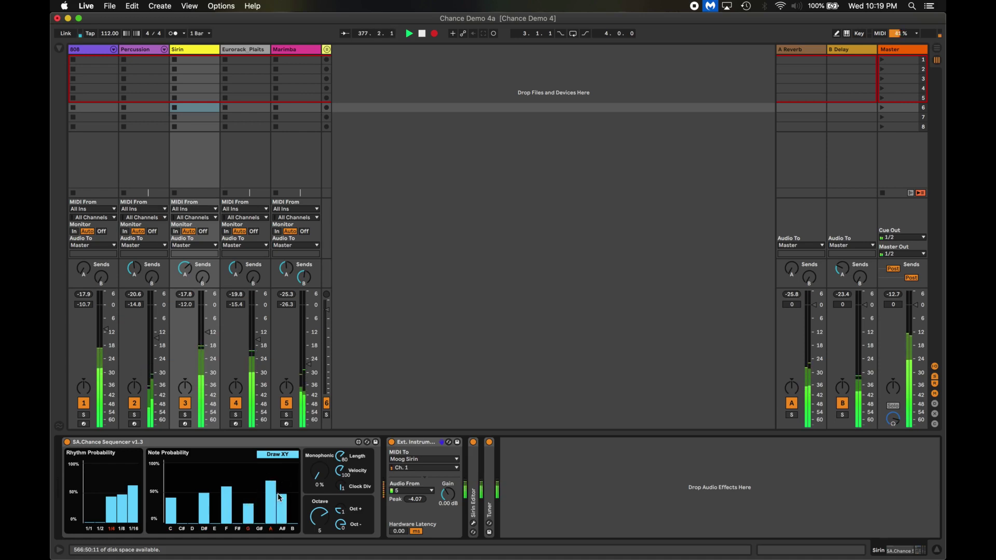
{"action": "left_click_drag", "start_coordinate": [318, 517], "coordinate": [319, 498]}
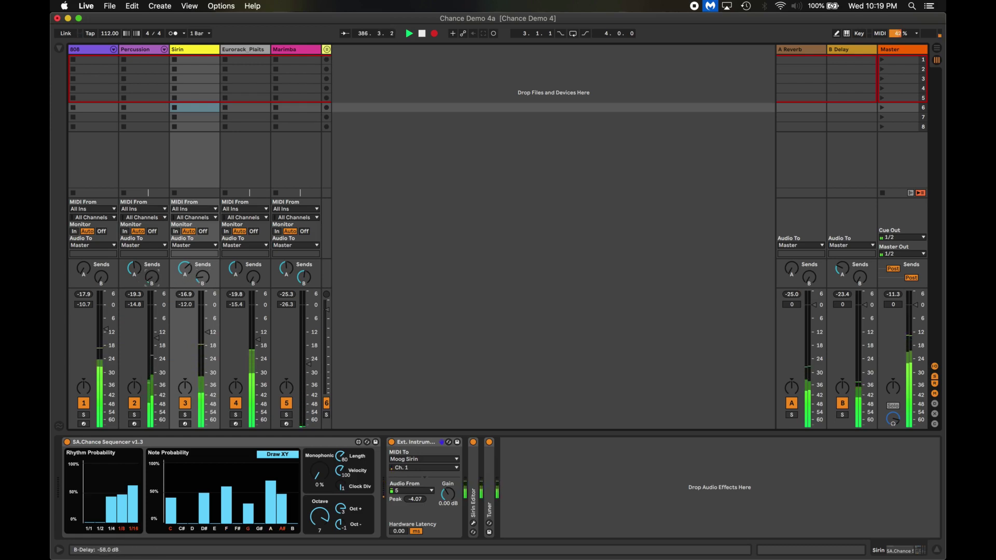
{"action": "left_click_drag", "start_coordinate": [151, 277], "coordinate": [152, 275]}
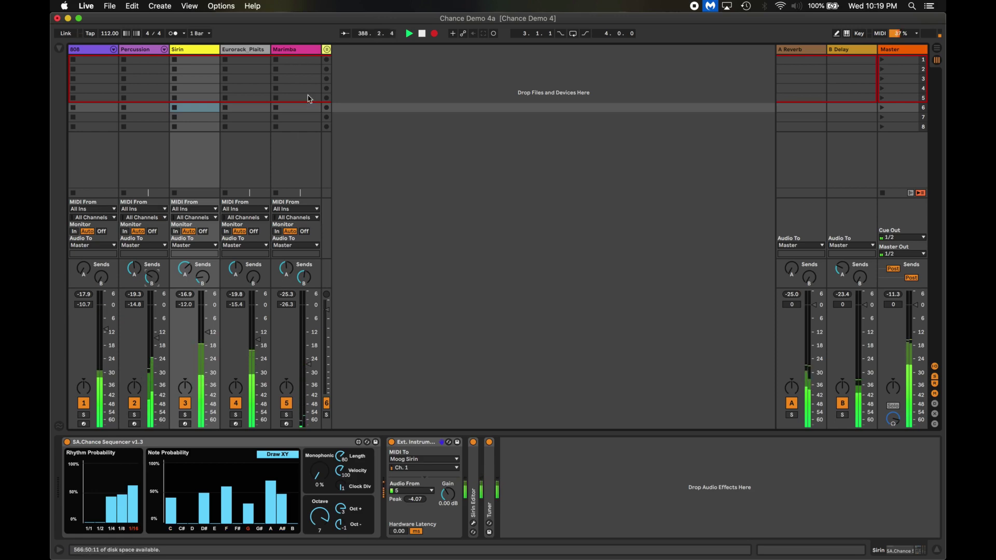
- Open the XY probability pads for Marimba's Chance Sequencer, keeping the note preset on custom
{"action": "left_click", "coordinate": [300, 53]}
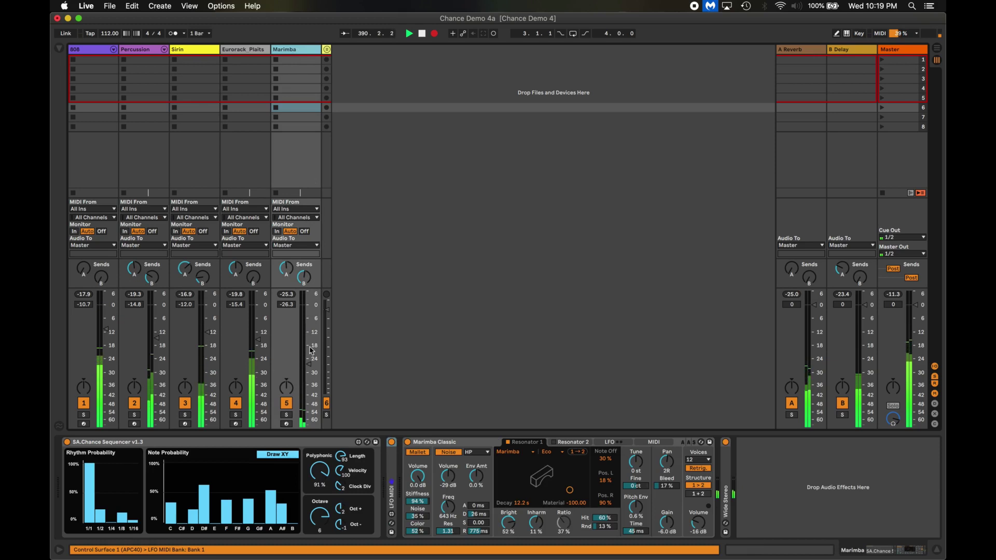
{"action": "left_click", "coordinate": [277, 454]}
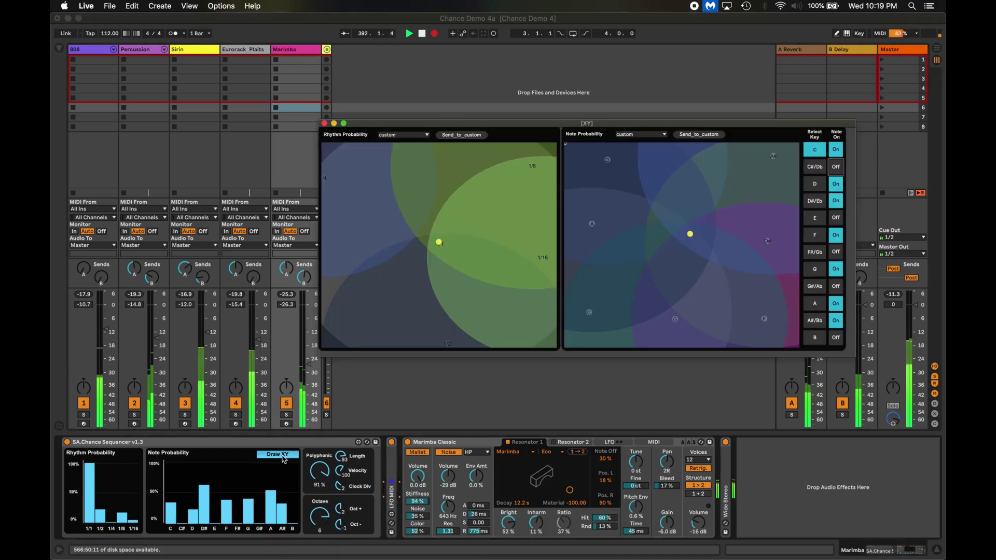
{"action": "left_click", "coordinate": [635, 136]}
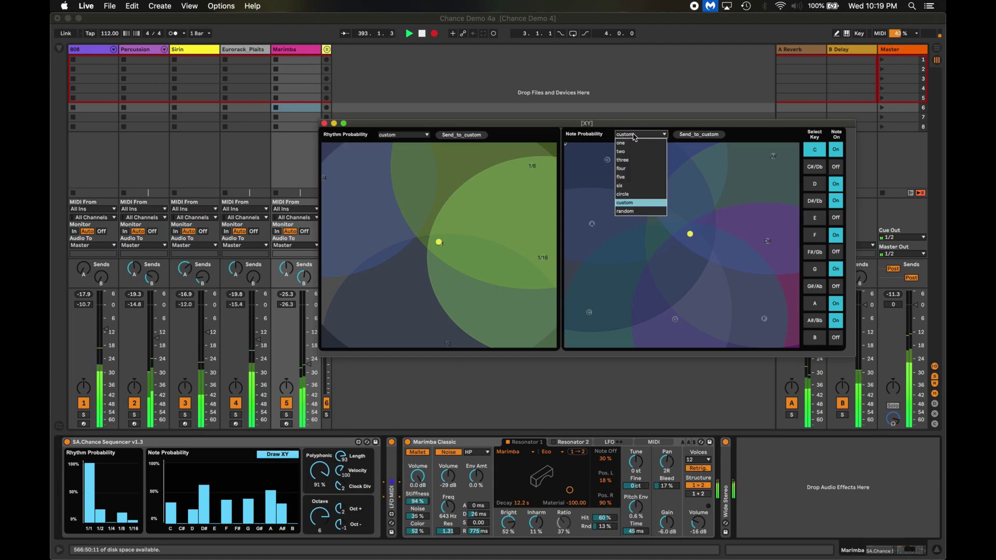
{"action": "left_click", "coordinate": [643, 204]}
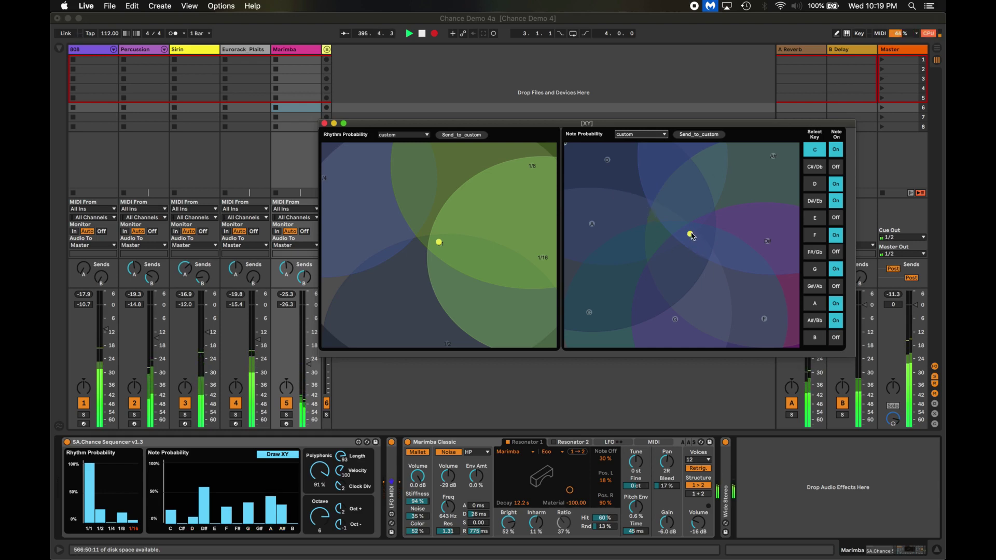
- Move the note point toward A# and D# and shift rhythm away from whole notes
{"action": "left_click_drag", "start_coordinate": [692, 235], "coordinate": [718, 263]}
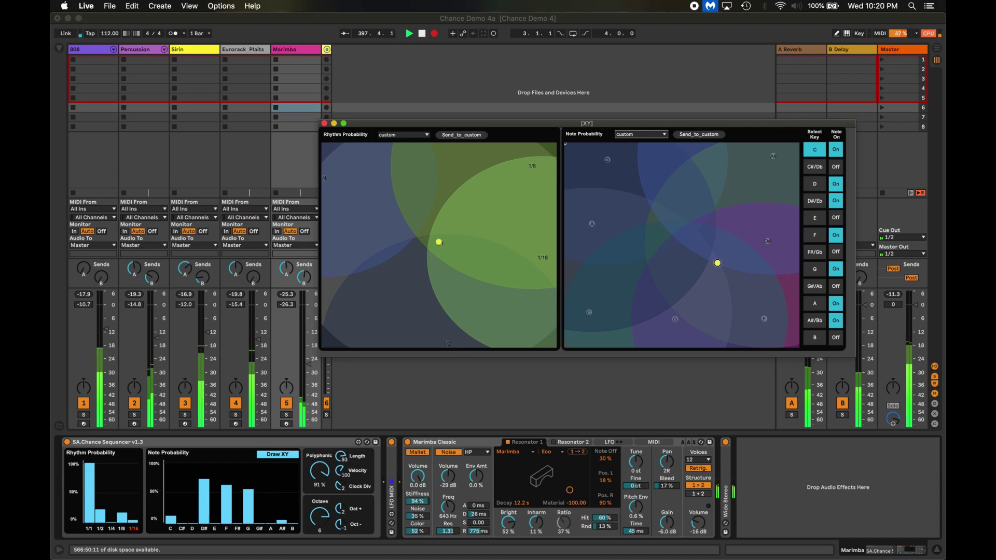
{"action": "left_click_drag", "start_coordinate": [717, 263], "coordinate": [737, 218]}
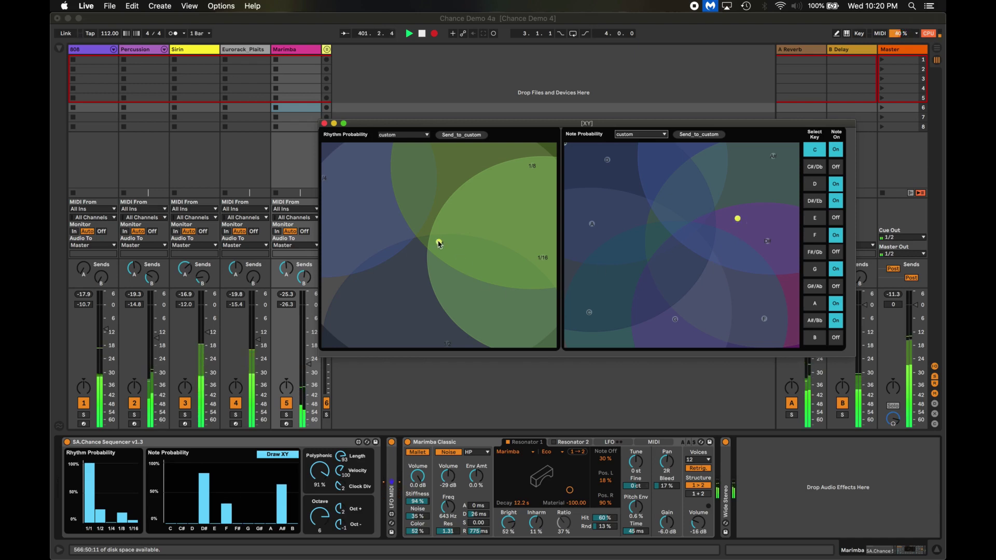
{"action": "left_click_drag", "start_coordinate": [439, 244], "coordinate": [471, 243]}
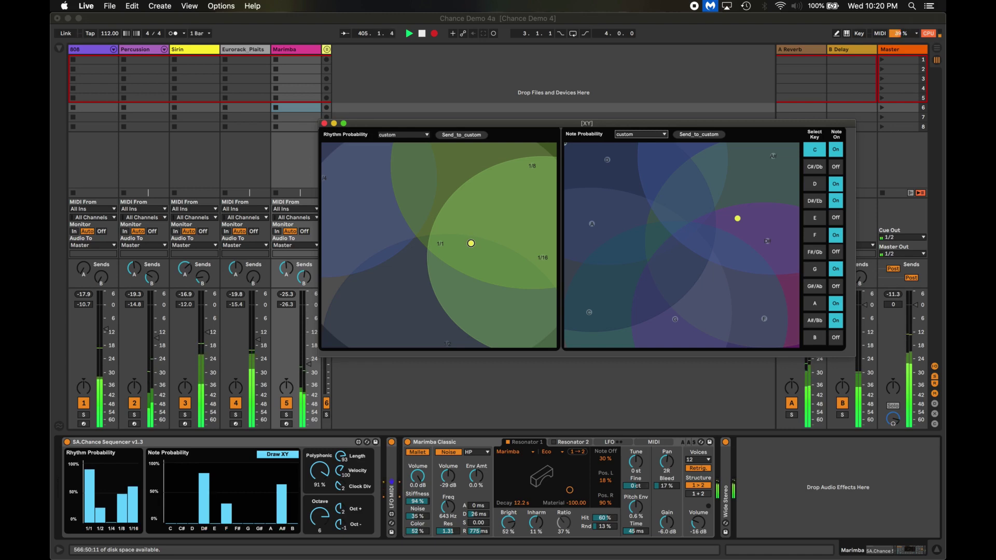
{"action": "left_click_drag", "start_coordinate": [471, 244], "coordinate": [472, 243]}
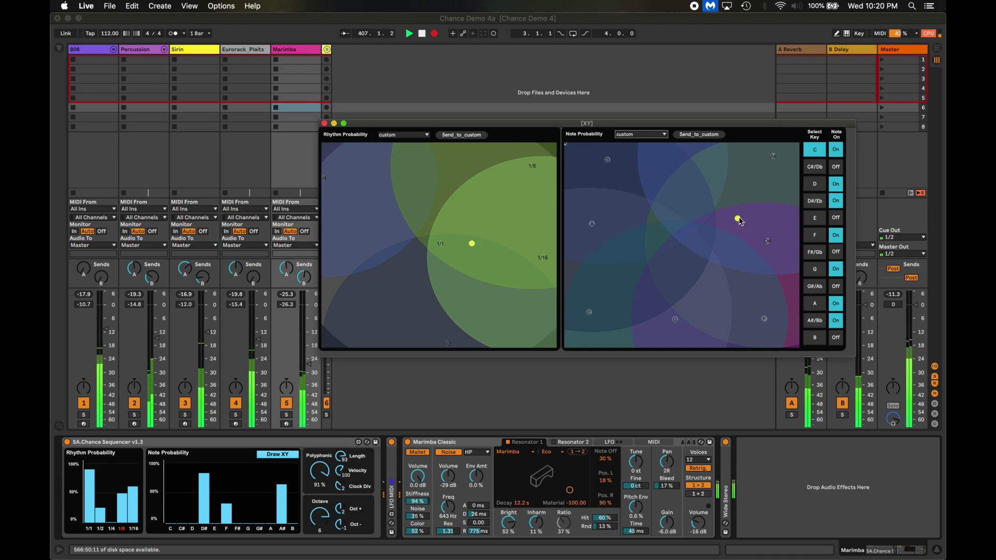
{"action": "left_click_drag", "start_coordinate": [737, 217], "coordinate": [676, 255]}
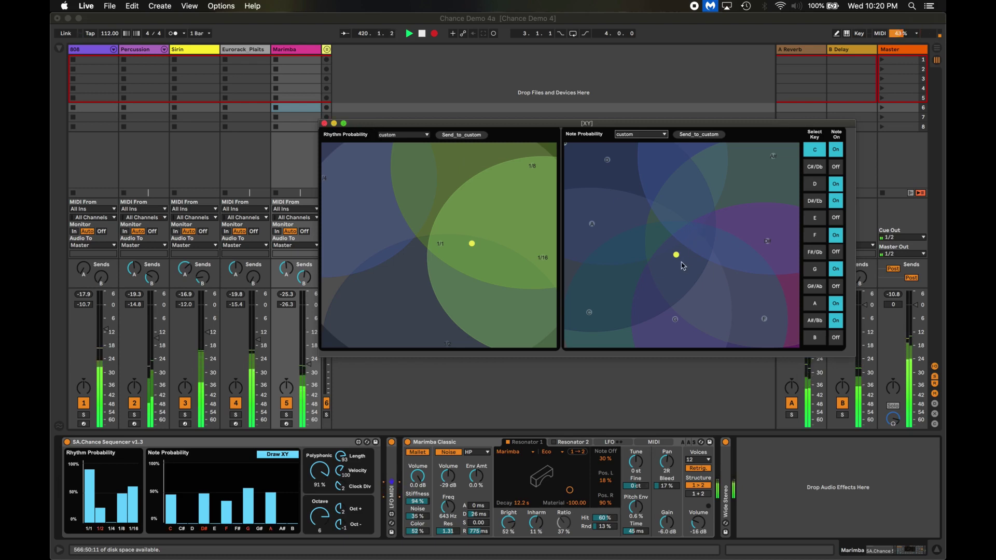
- Move Marimba's note probability point up-right so D# dominates and C, D and F weaken
{"action": "left_click_drag", "start_coordinate": [677, 255], "coordinate": [689, 234]}
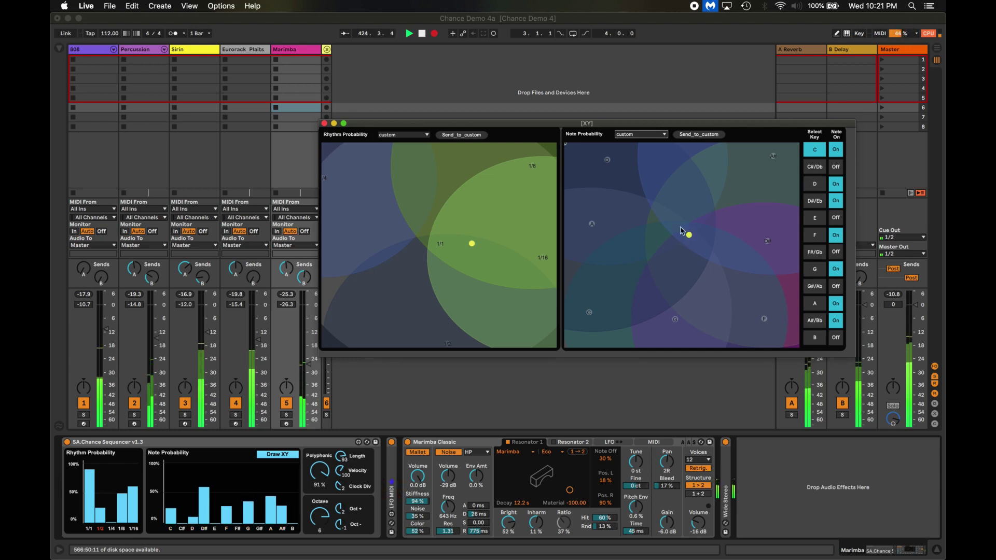